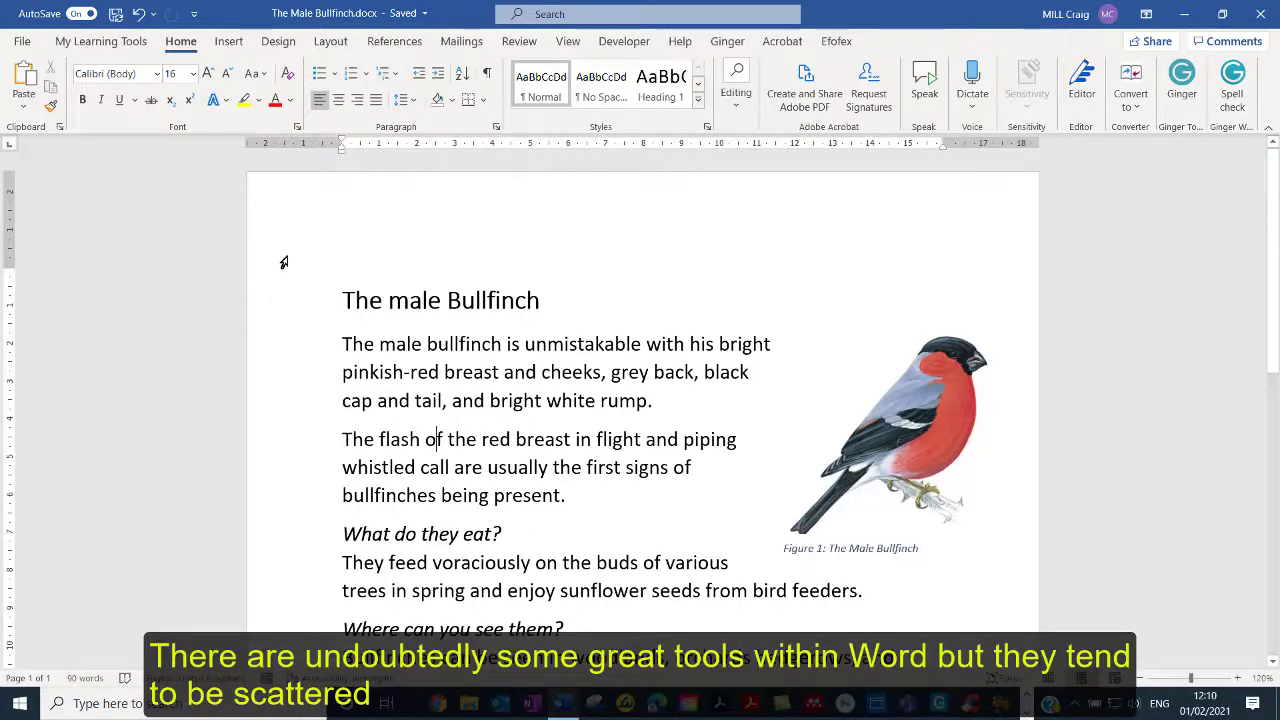
Step: Look through the ribbon to locate the Page Color and Immersive Reader tools
{"action": "left_click", "coordinate": [278, 41]}
{"action": "left_click", "coordinate": [320, 45]}
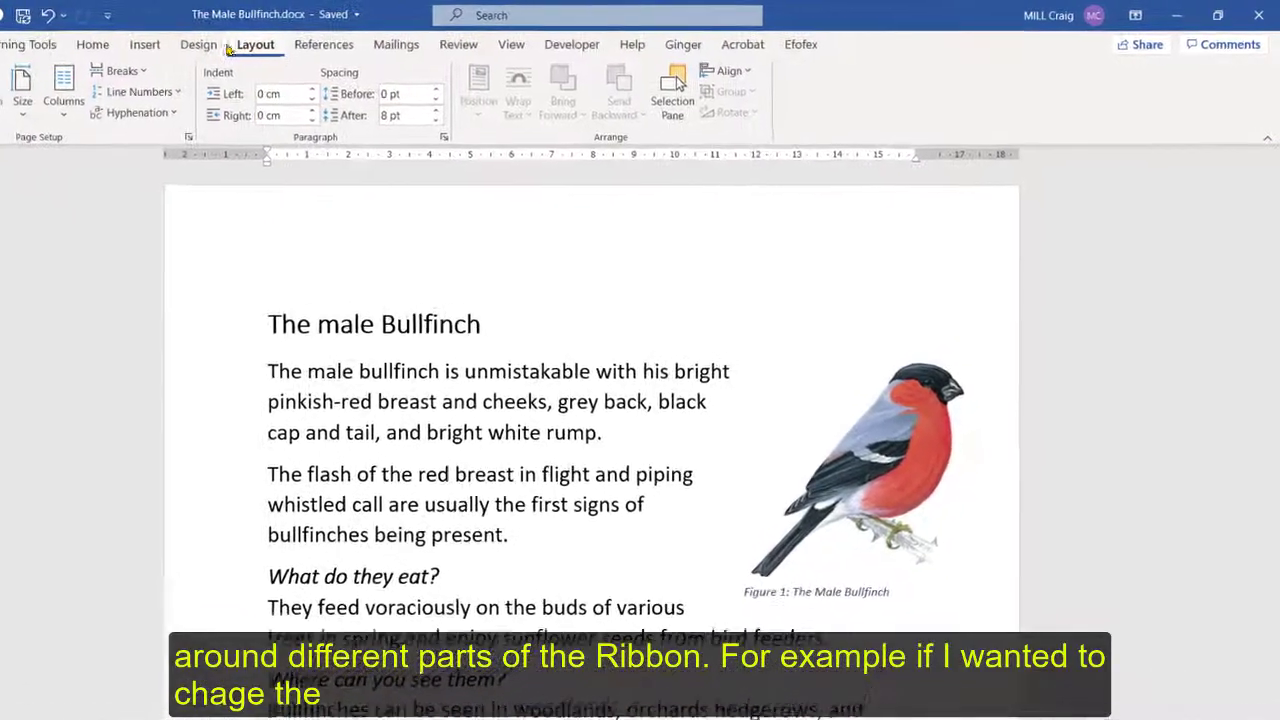
{"action": "left_click", "coordinate": [196, 45]}
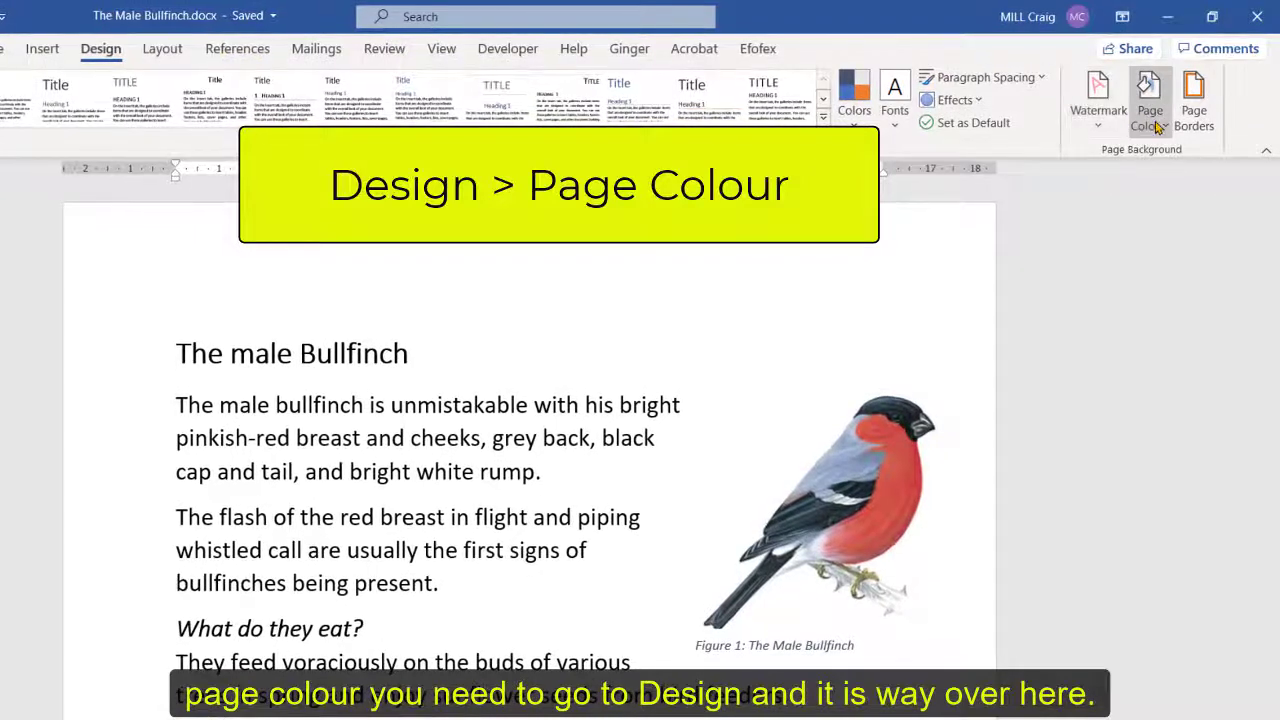
{"action": "left_click", "coordinate": [1157, 127]}
{"action": "left_click", "coordinate": [1157, 127]}
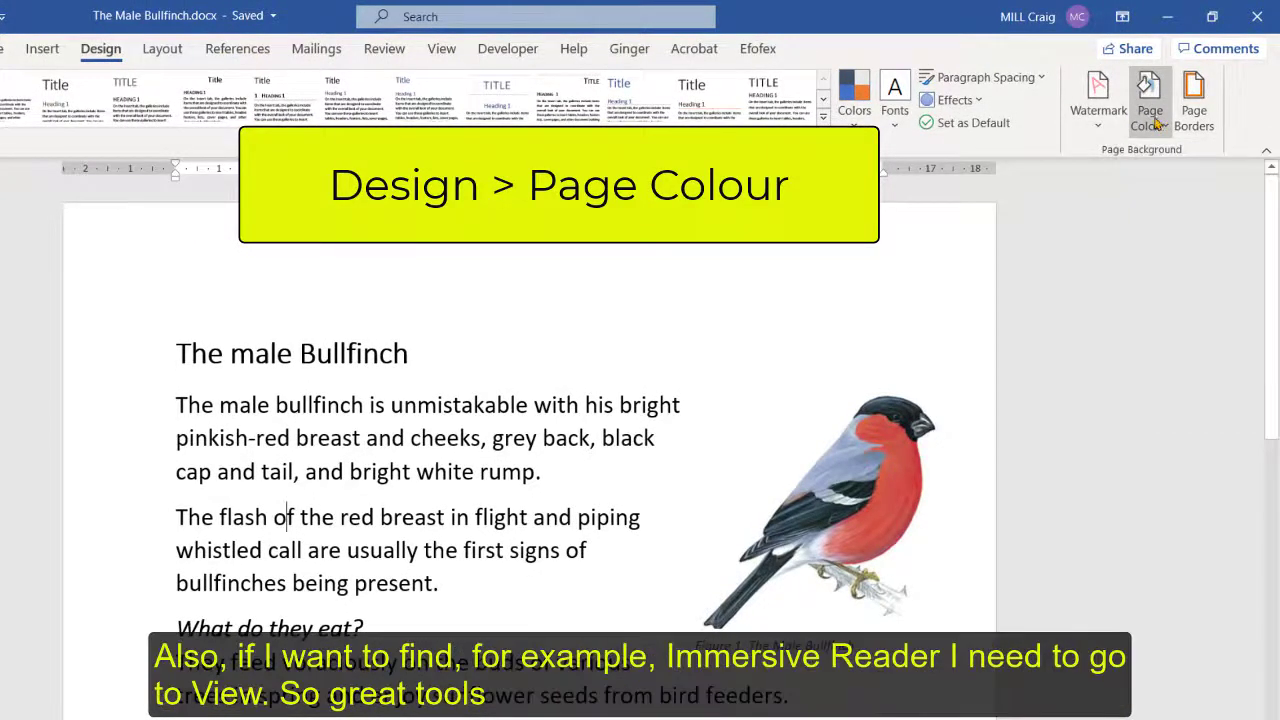
{"action": "left_click", "coordinate": [32, 56]}
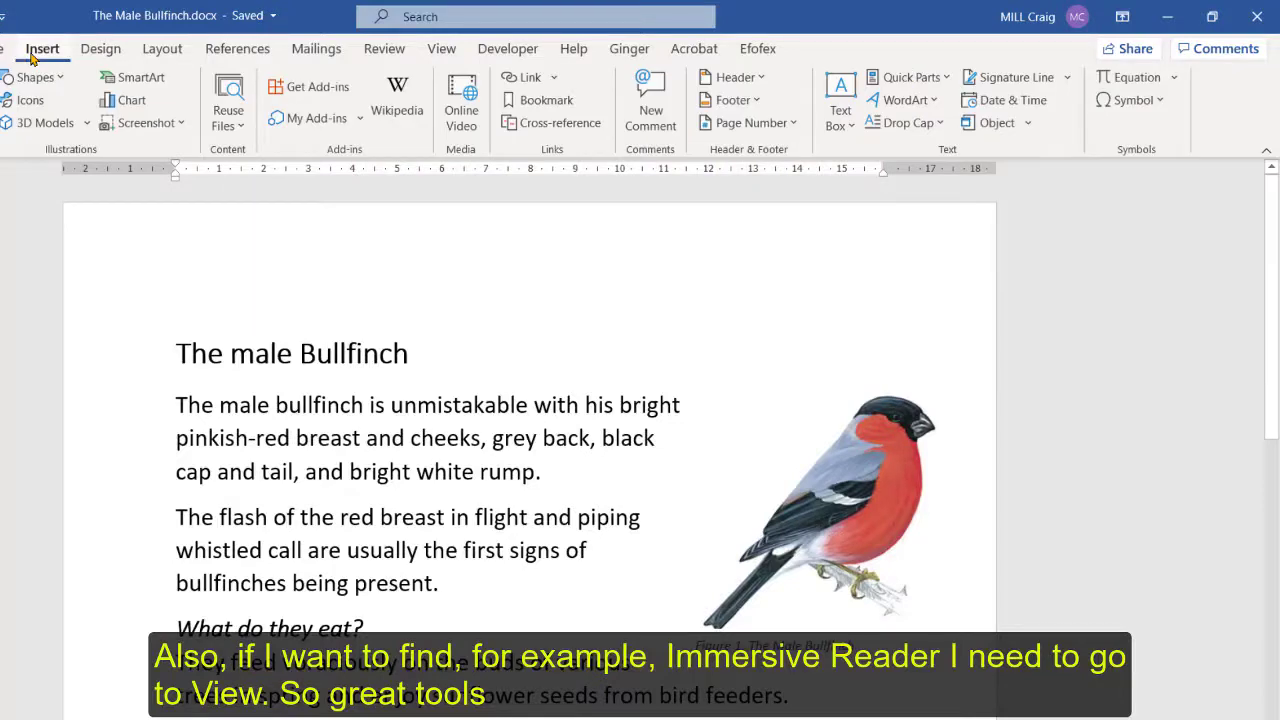
{"action": "left_click", "coordinate": [440, 49]}
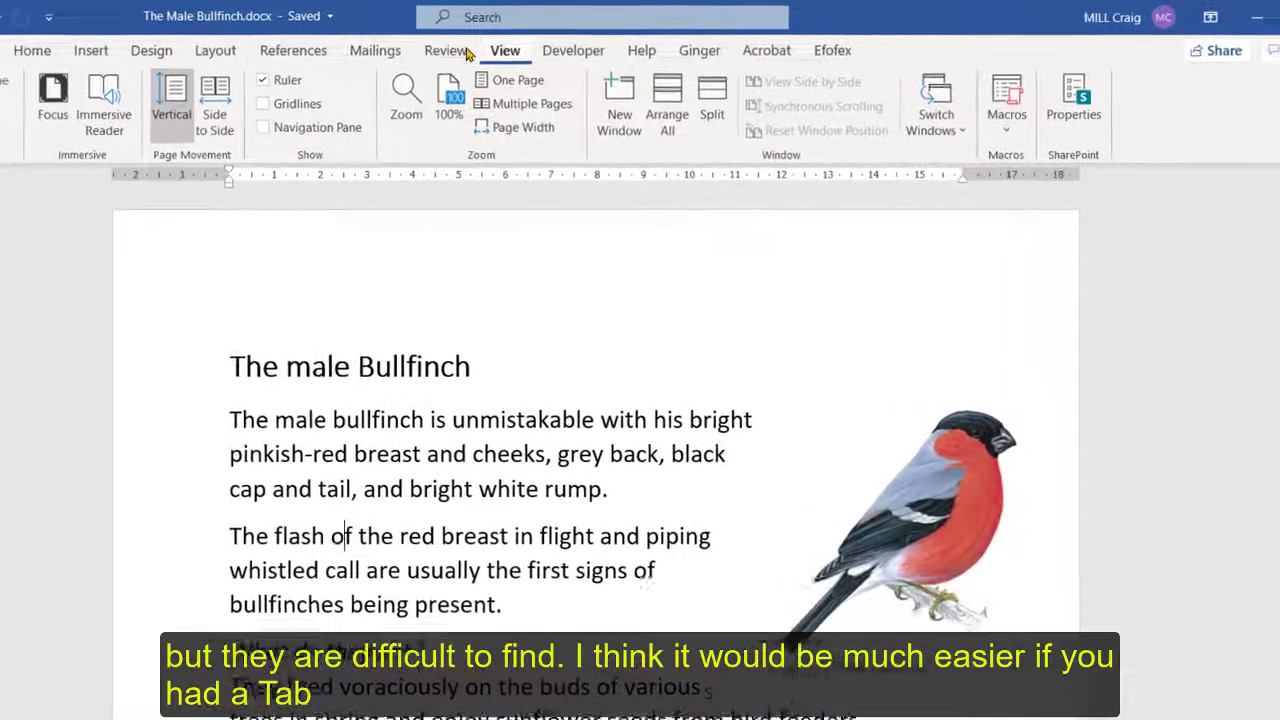
Step: Preview theme page colours for the document using the My Learning Tools set, without applying one
{"action": "left_click", "coordinate": [103, 100]}
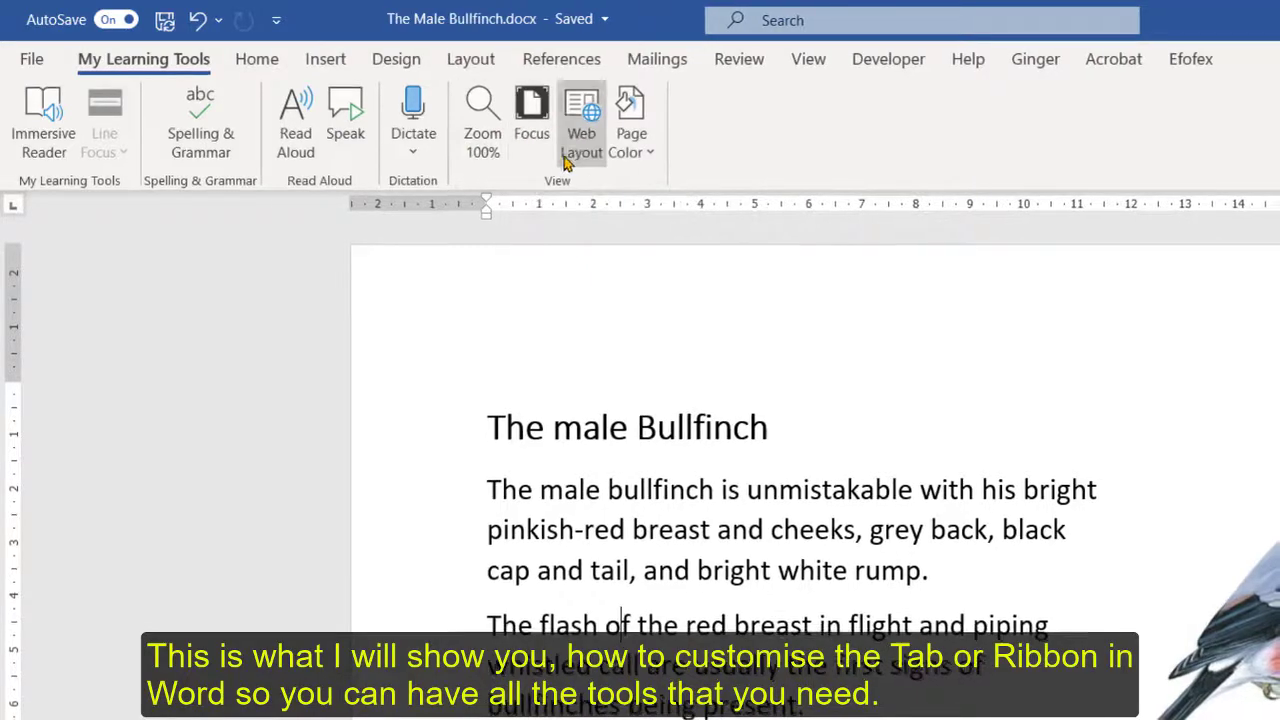
{"action": "left_click", "coordinate": [631, 128]}
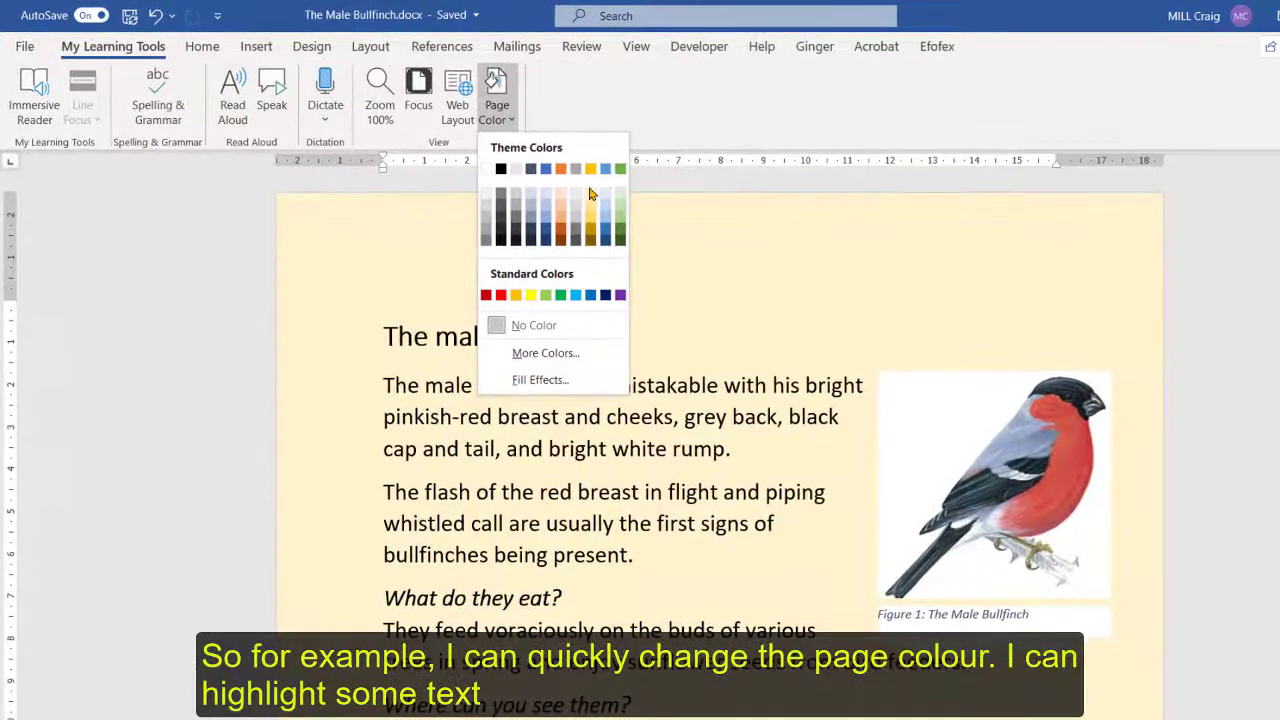
{"action": "left_click", "coordinate": [658, 298]}
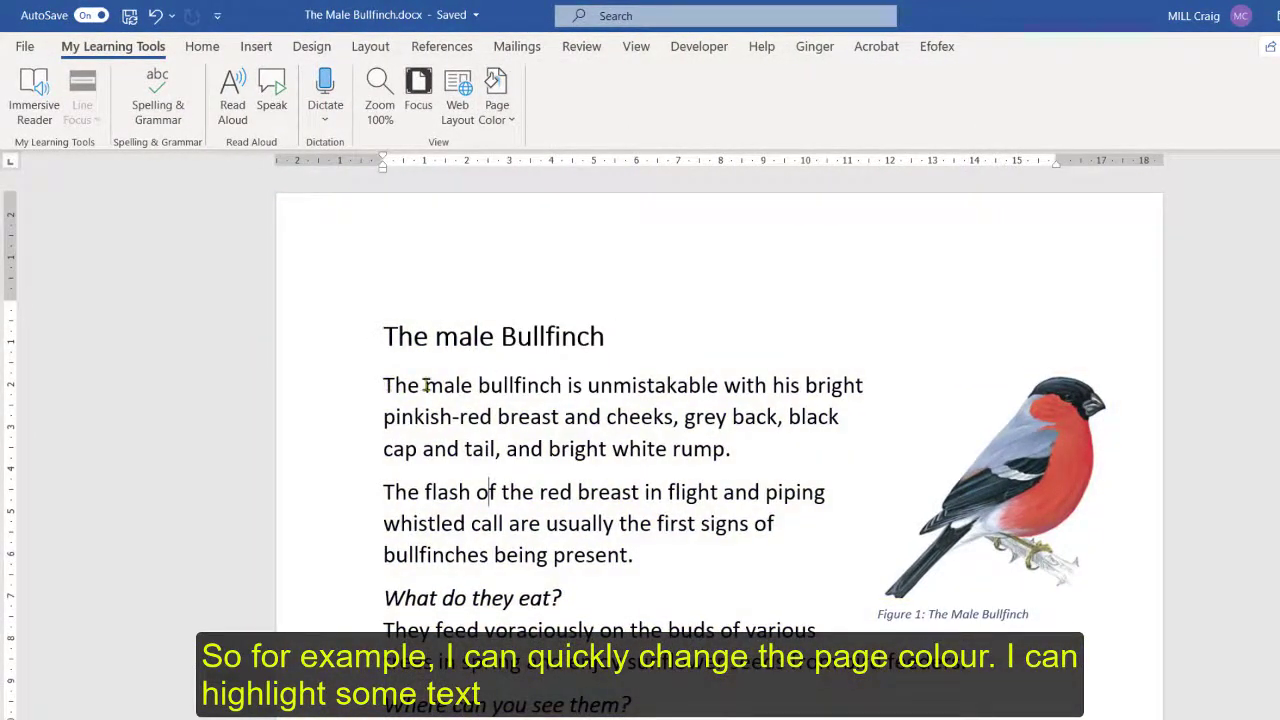
Step: Have the first body paragraph about the male bullfinch read aloud with Speak, then clear the selection
{"action": "left_click_drag", "start_coordinate": [384, 386], "coordinate": [775, 444]}
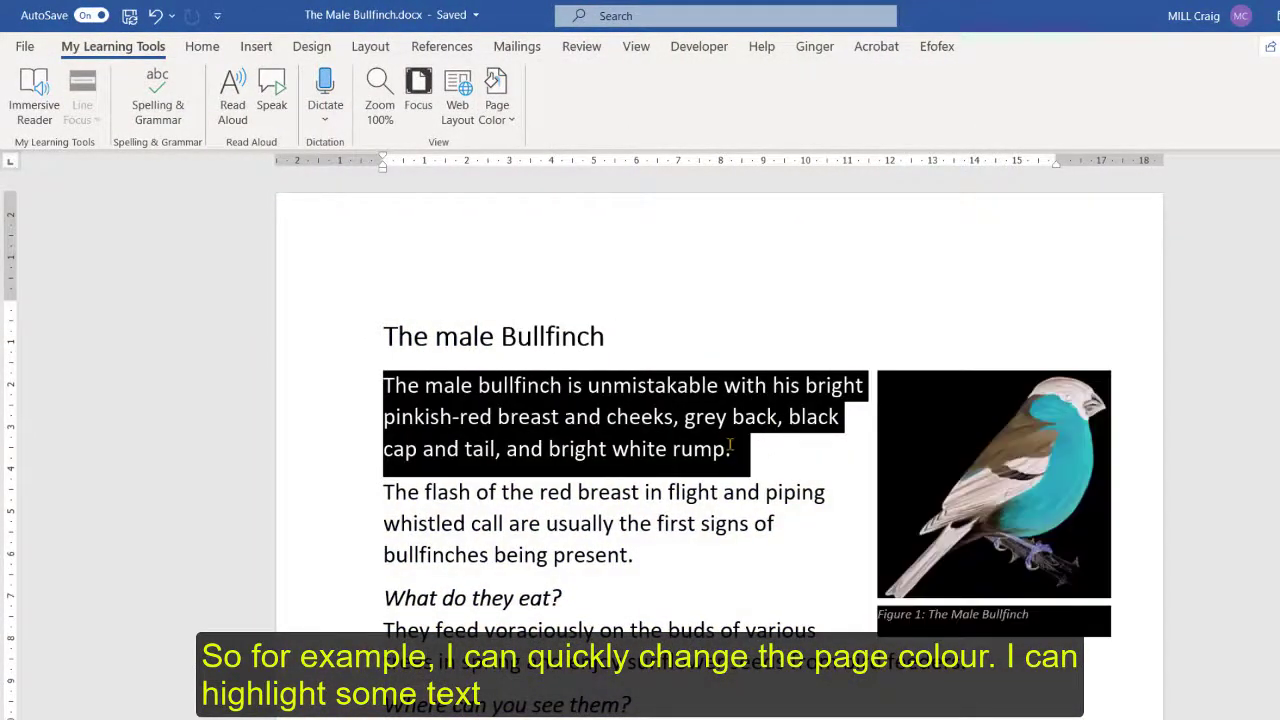
{"action": "left_click", "coordinate": [274, 86]}
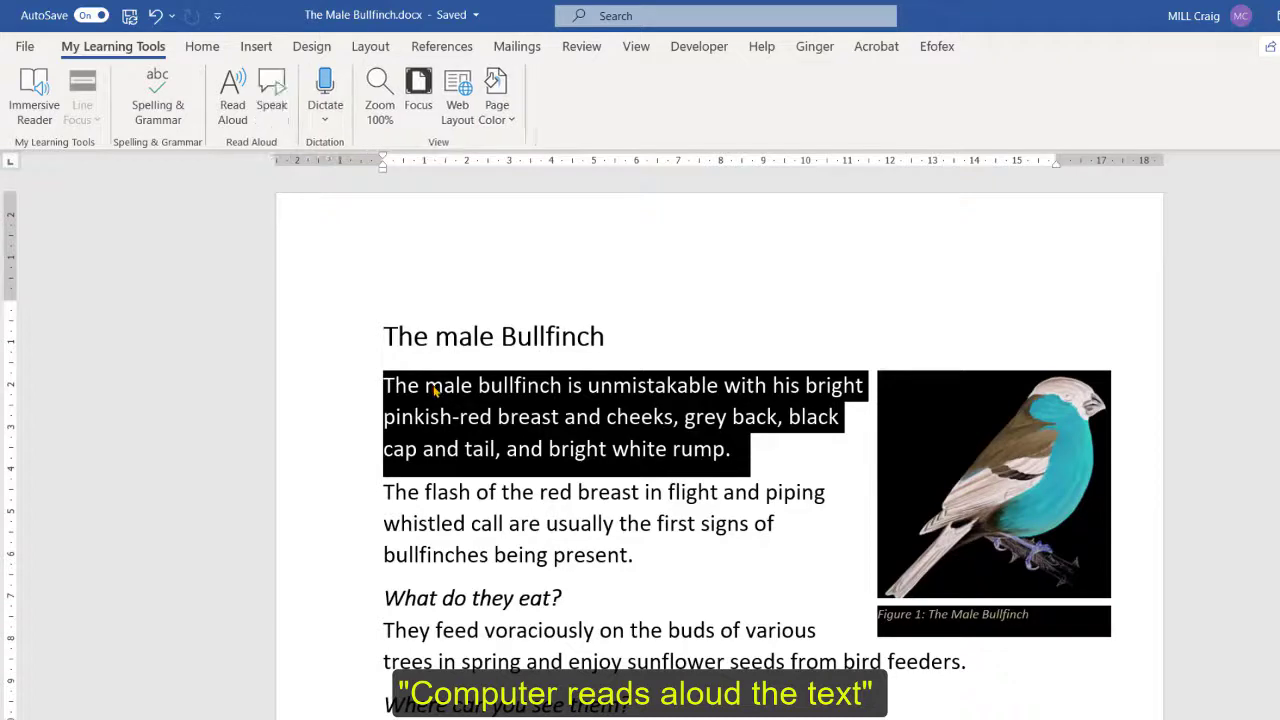
{"action": "left_click", "coordinate": [435, 391]}
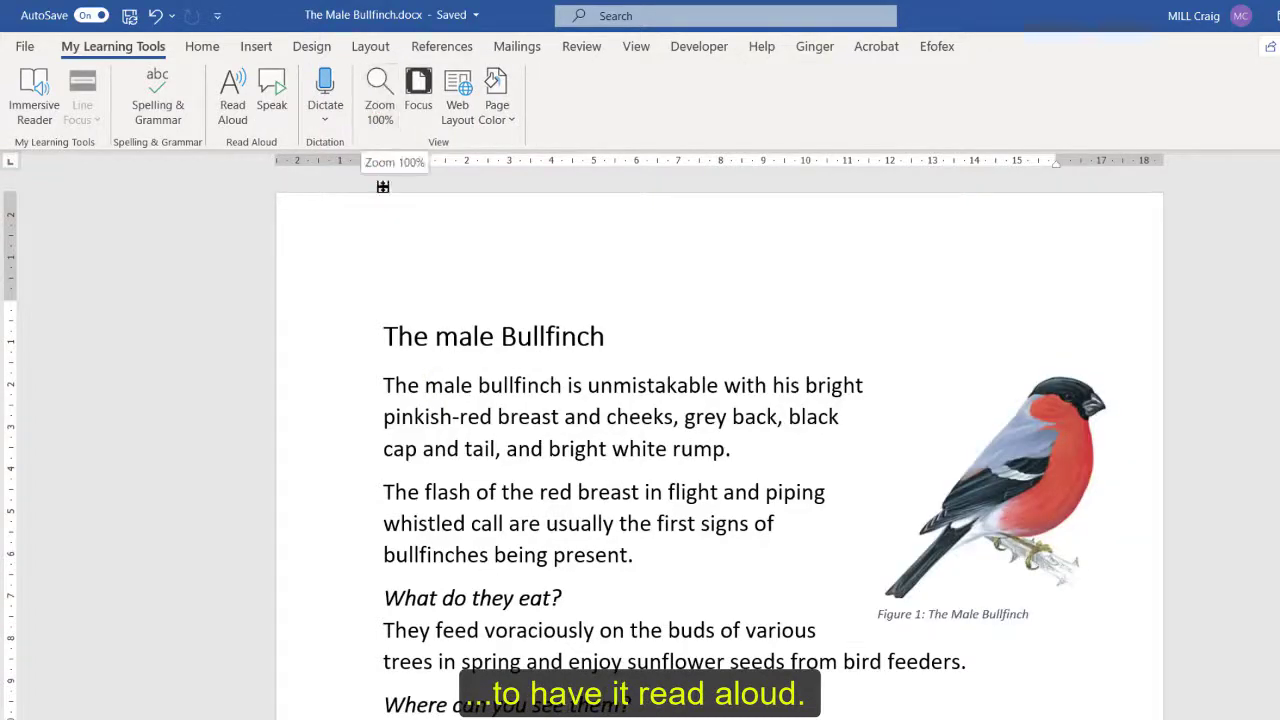
{"action": "scroll", "coordinate": [426, 400], "scroll_direction": "down", "scroll_amount": 3}
{"action": "scroll", "coordinate": [541, 495], "scroll_direction": "down", "scroll_amount": 1}
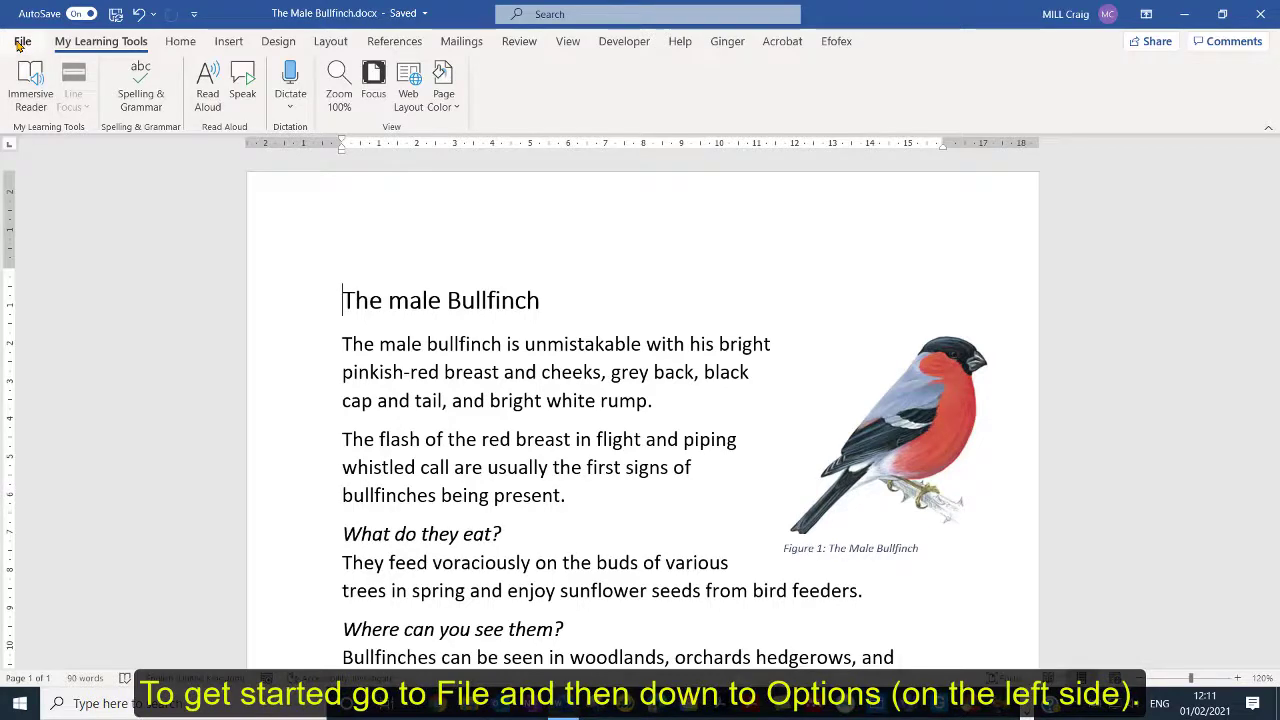
Step: Open the Customize Ribbon settings in Word Options
{"action": "left_click", "coordinate": [20, 42]}
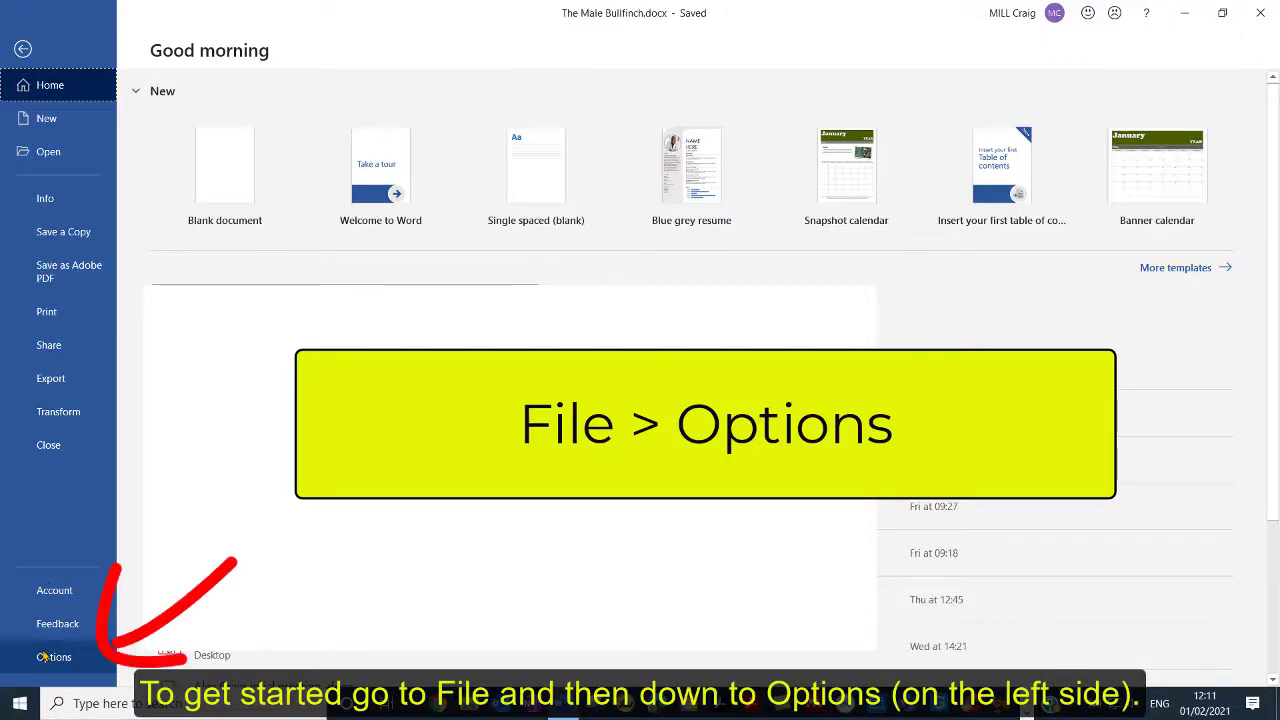
{"action": "left_click", "coordinate": [42, 656]}
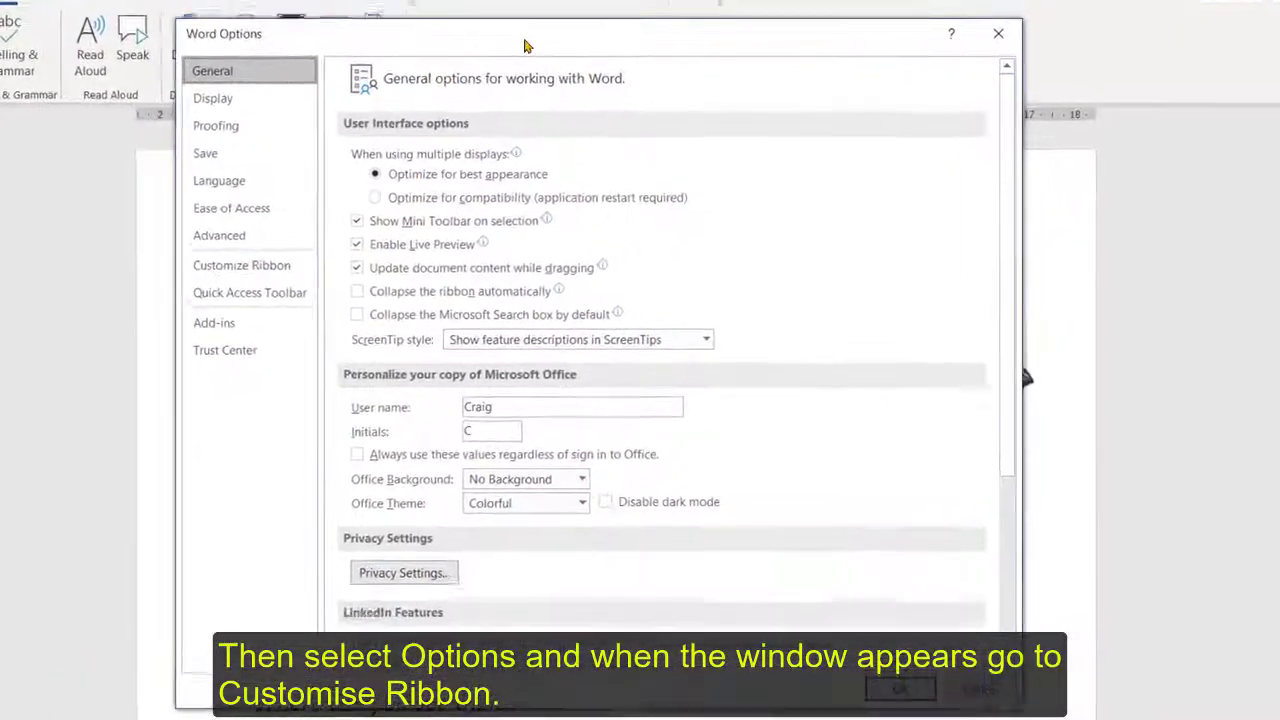
{"action": "left_click_drag", "start_coordinate": [525, 47], "coordinate": [526, 49]}
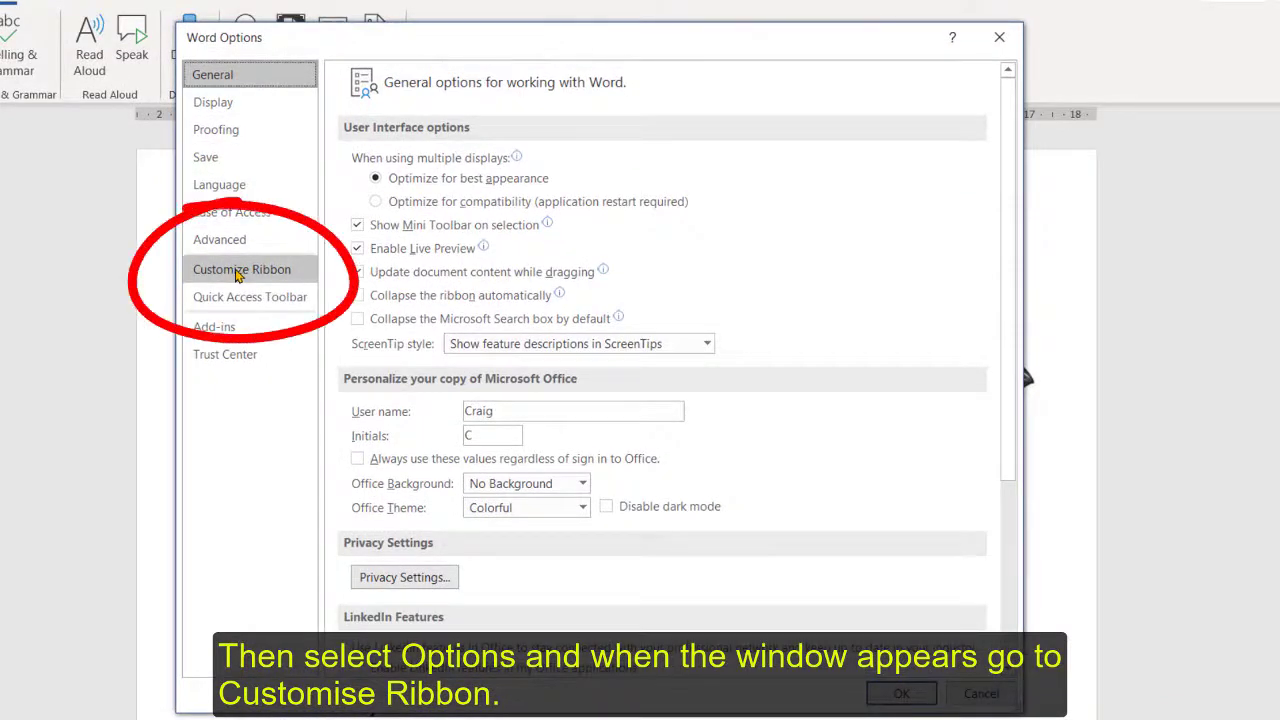
{"action": "left_click", "coordinate": [237, 272]}
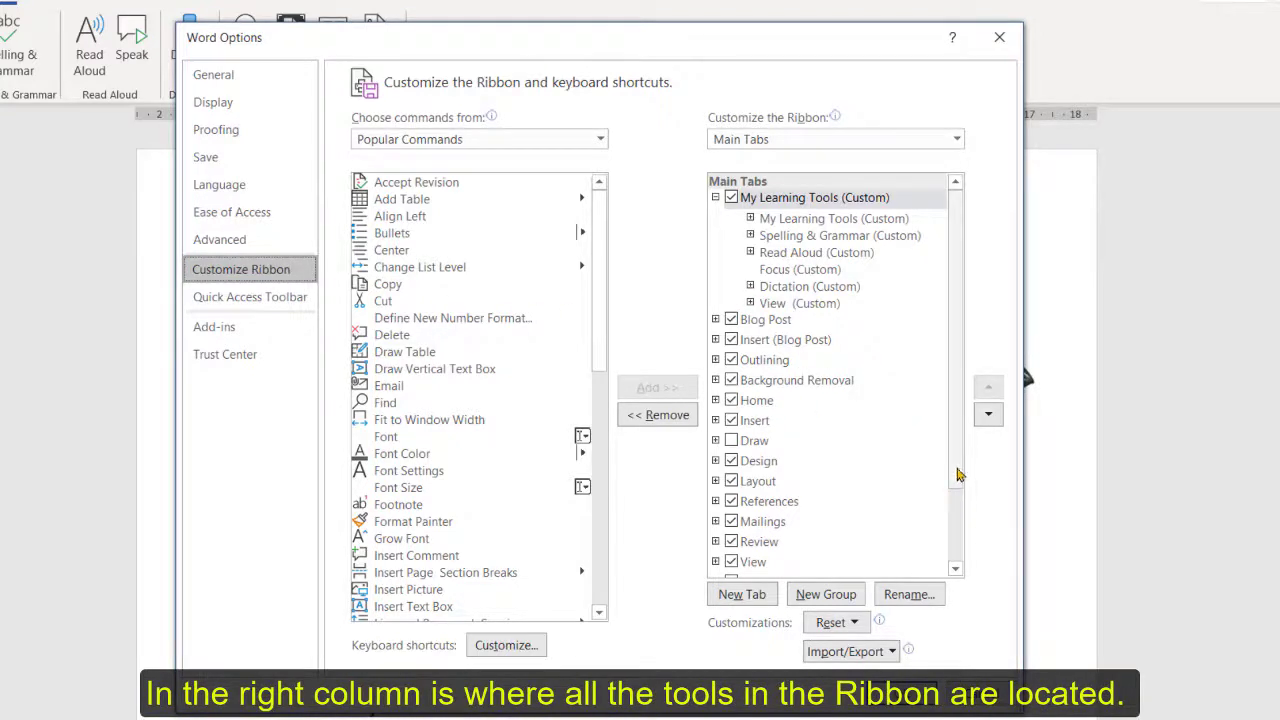
Step: Examine the list of main ribbon tabs and the groups contained in the Home tab
{"action": "scroll", "coordinate": [957, 474], "scroll_direction": "down", "scroll_amount": 2}
{"action": "scroll", "coordinate": [966, 443], "scroll_direction": "up", "scroll_amount": 2}
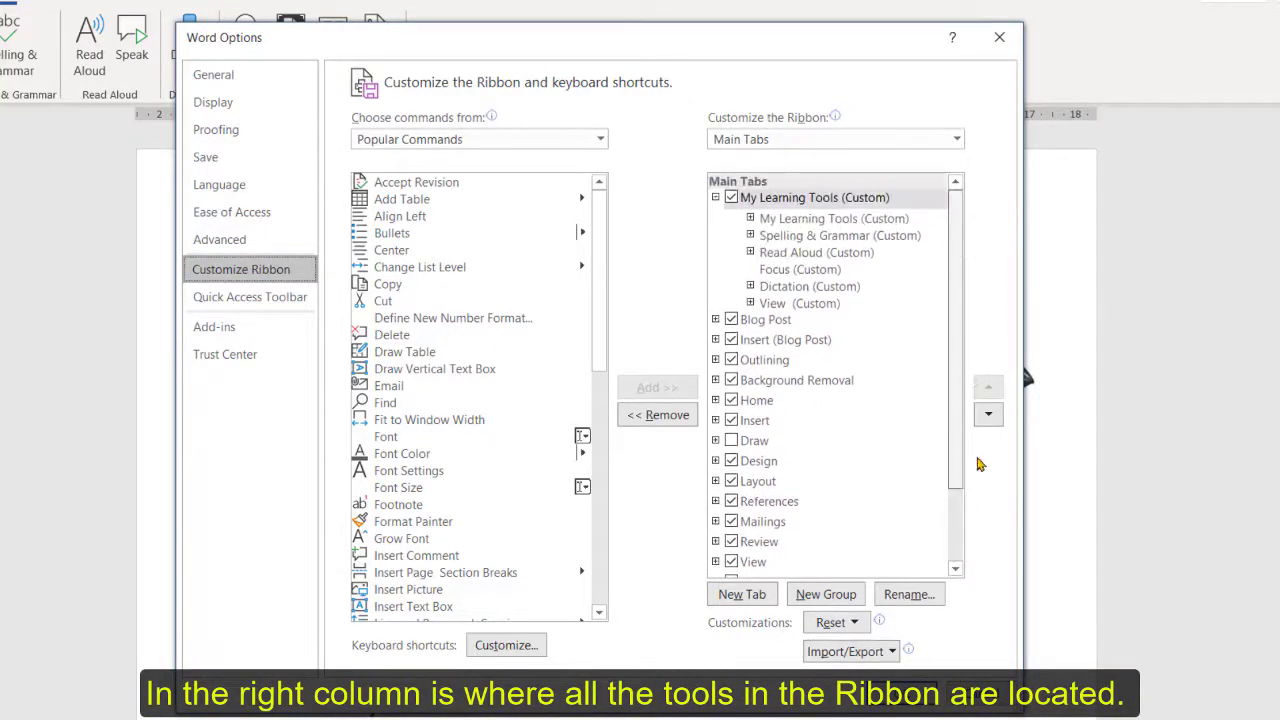
{"action": "scroll", "coordinate": [976, 478], "scroll_direction": "down", "scroll_amount": 1}
{"action": "scroll", "coordinate": [970, 440], "scroll_direction": "up", "scroll_amount": 1}
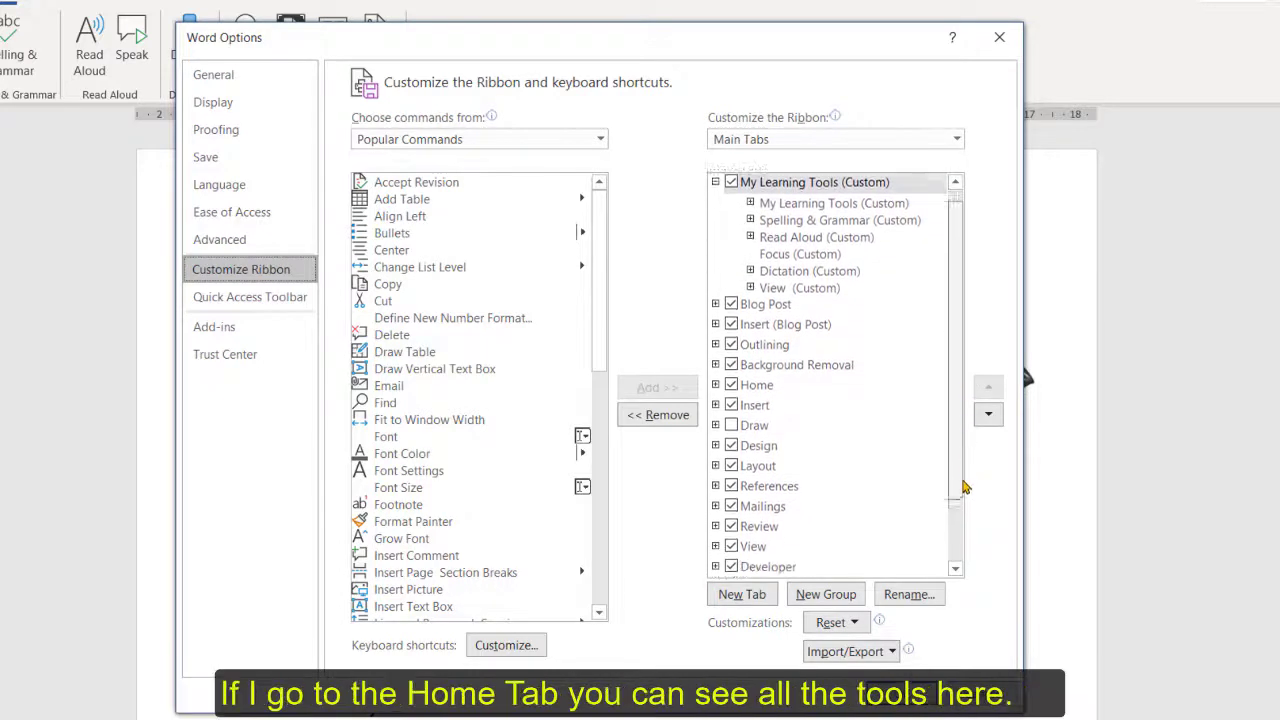
{"action": "scroll", "coordinate": [966, 480], "scroll_direction": "down", "scroll_amount": 3}
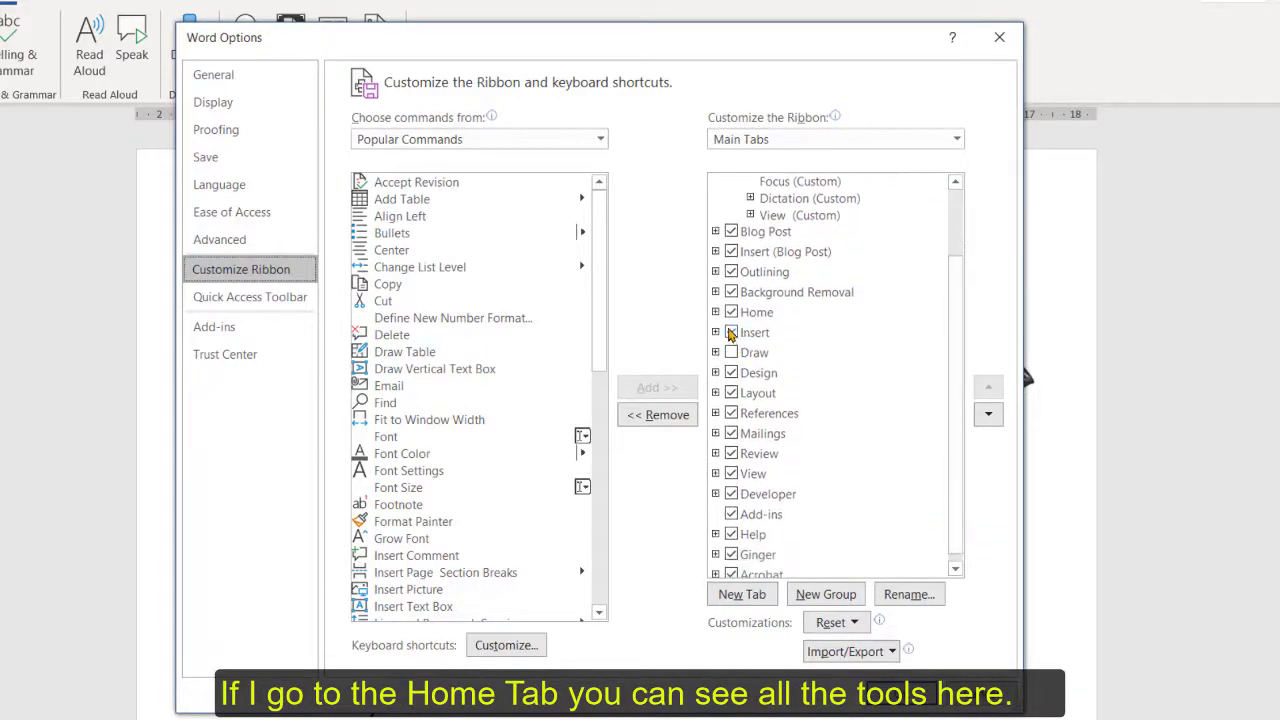
{"action": "left_click", "coordinate": [715, 312]}
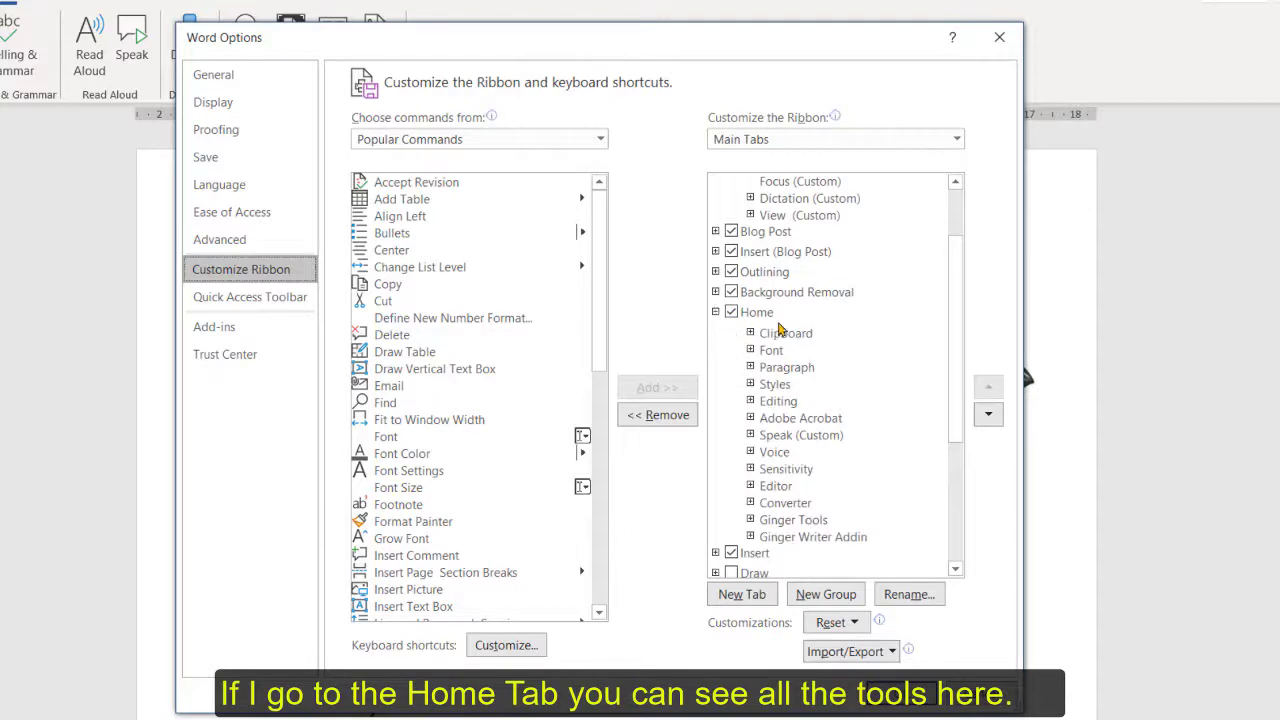
{"action": "left_click", "coordinate": [715, 312]}
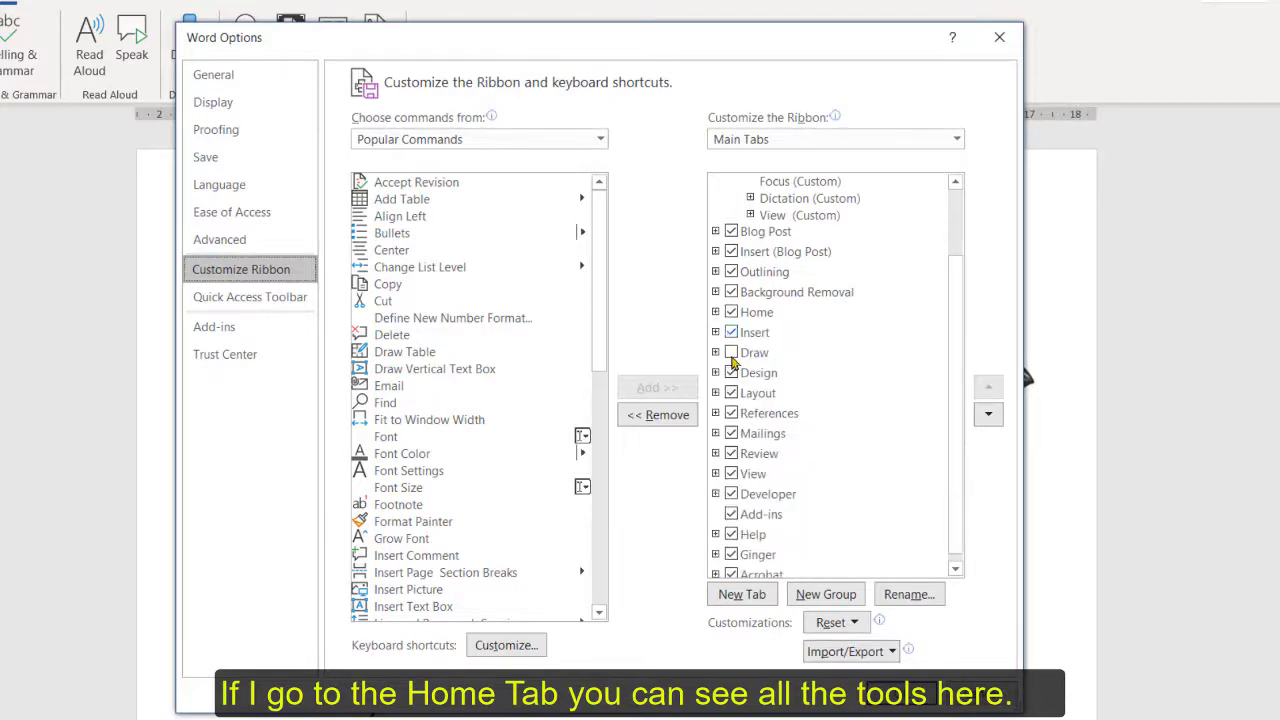
{"action": "scroll", "coordinate": [835, 486], "scroll_direction": "up", "scroll_amount": 3}
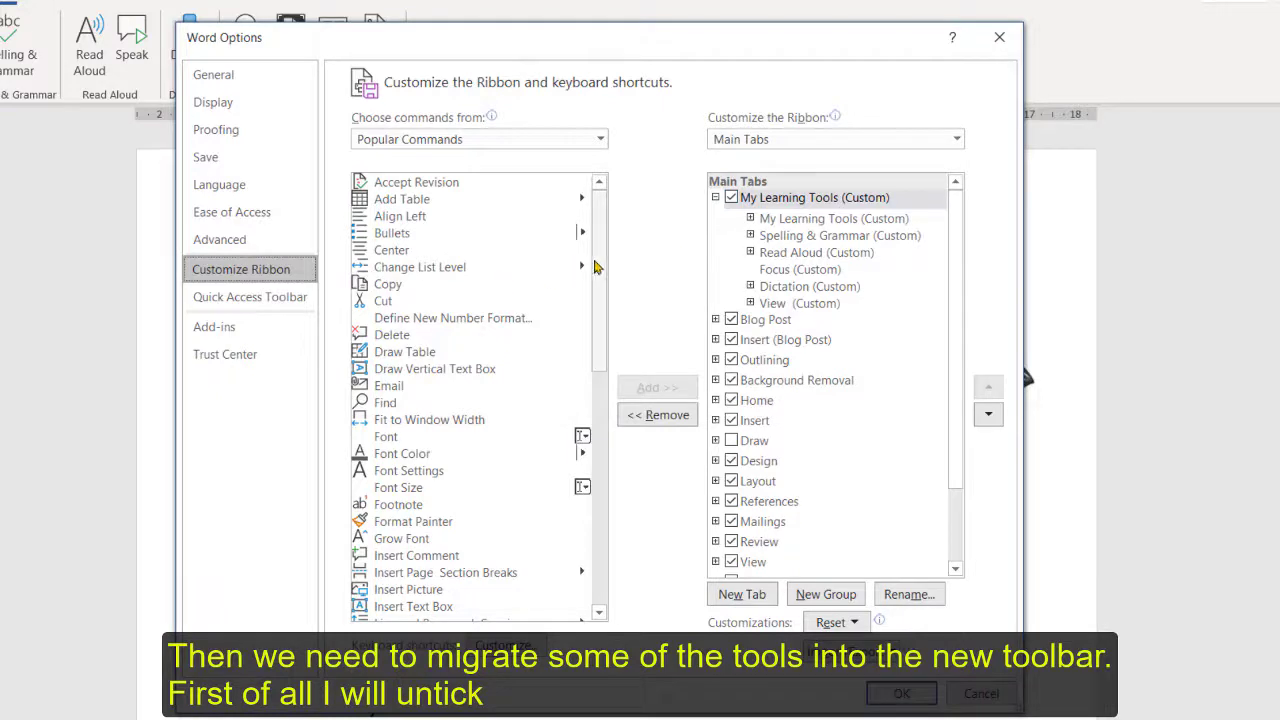
Step: Hide all the listed main ribbon tabs from Blog Post through Acrobat, keeping My Learning Tools enabled, and apply the change
{"action": "left_click", "coordinate": [731, 320]}
{"action": "left_click", "coordinate": [731, 340]}
{"action": "left_click", "coordinate": [731, 360]}
{"action": "left_click", "coordinate": [731, 380]}
{"action": "left_click", "coordinate": [731, 400]}
{"action": "left_click", "coordinate": [731, 420]}
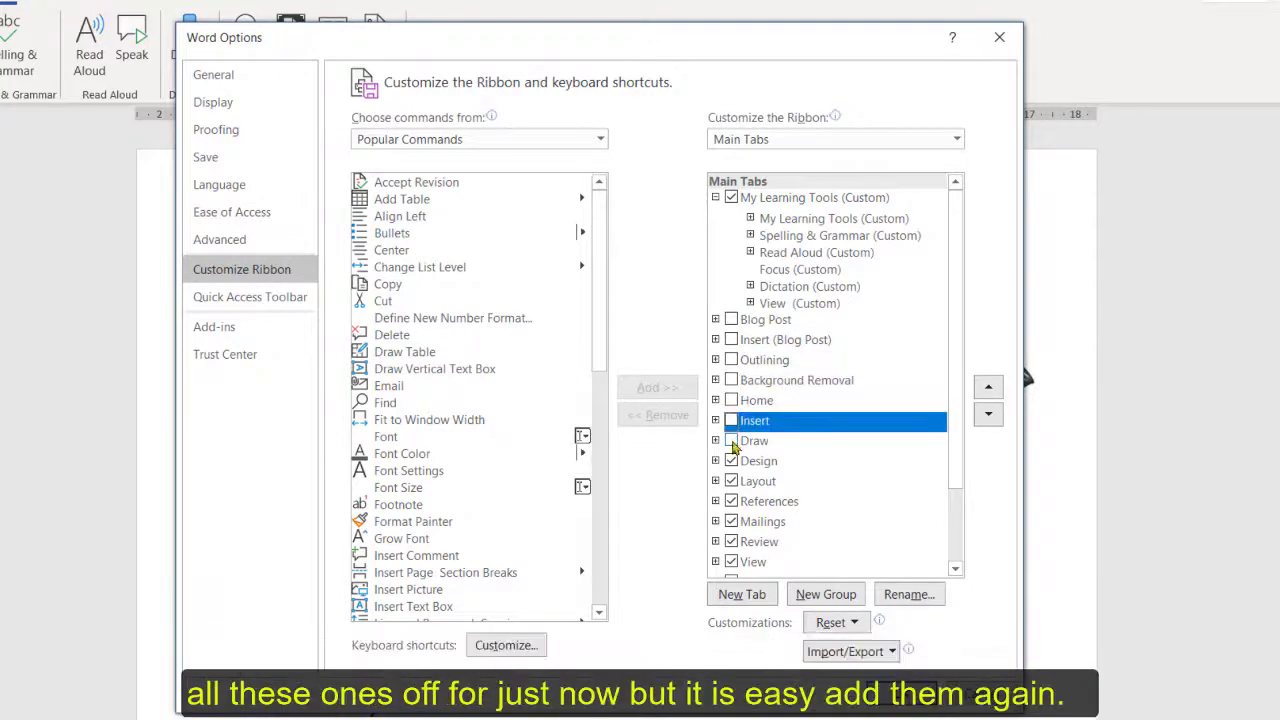
{"action": "left_click", "coordinate": [731, 461]}
{"action": "left_click", "coordinate": [731, 481]}
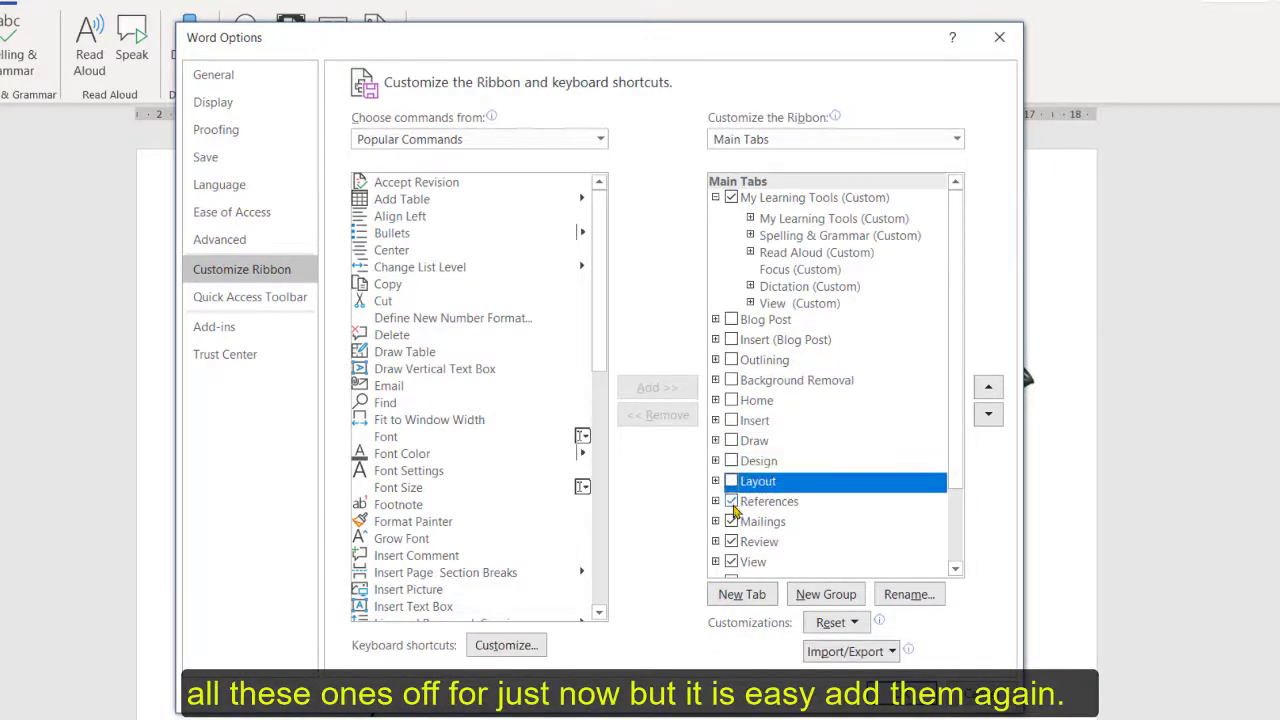
{"action": "left_click", "coordinate": [731, 501]}
{"action": "left_click", "coordinate": [731, 521]}
{"action": "left_click", "coordinate": [731, 541]}
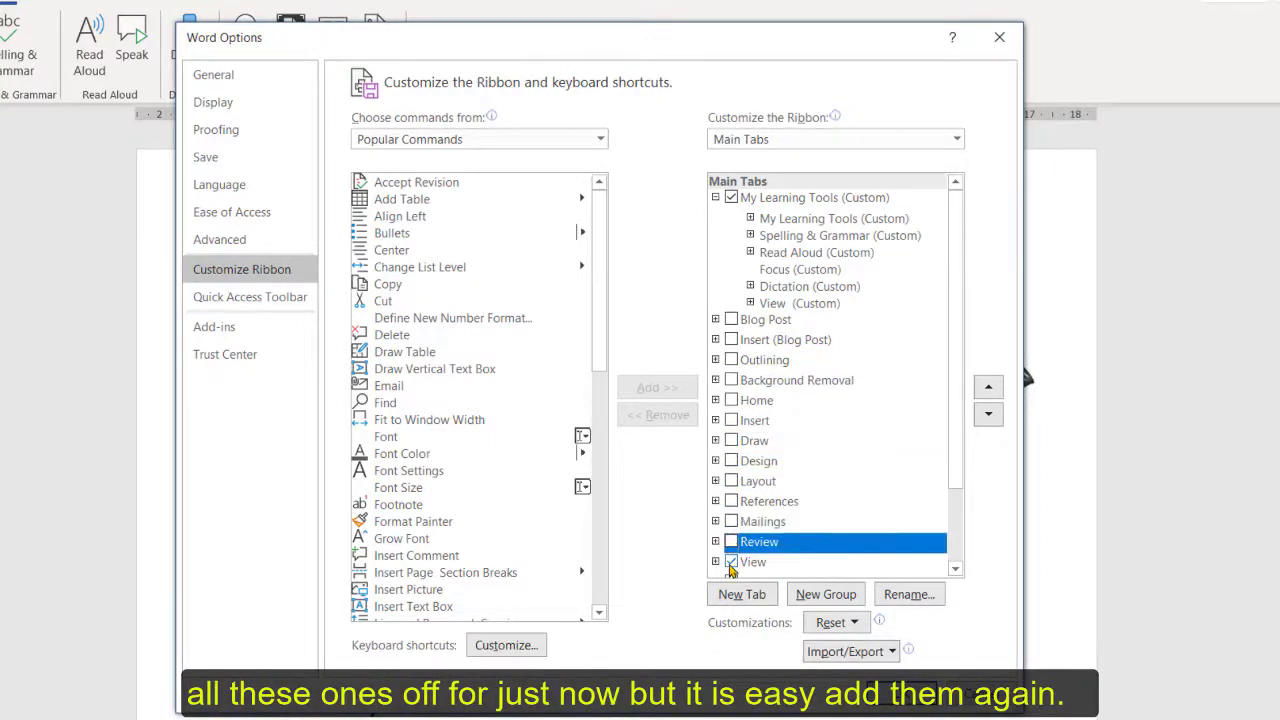
{"action": "left_click", "coordinate": [731, 562]}
{"action": "scroll", "coordinate": [731, 540], "scroll_direction": "down", "scroll_amount": 2}
{"action": "left_click", "coordinate": [734, 485]}
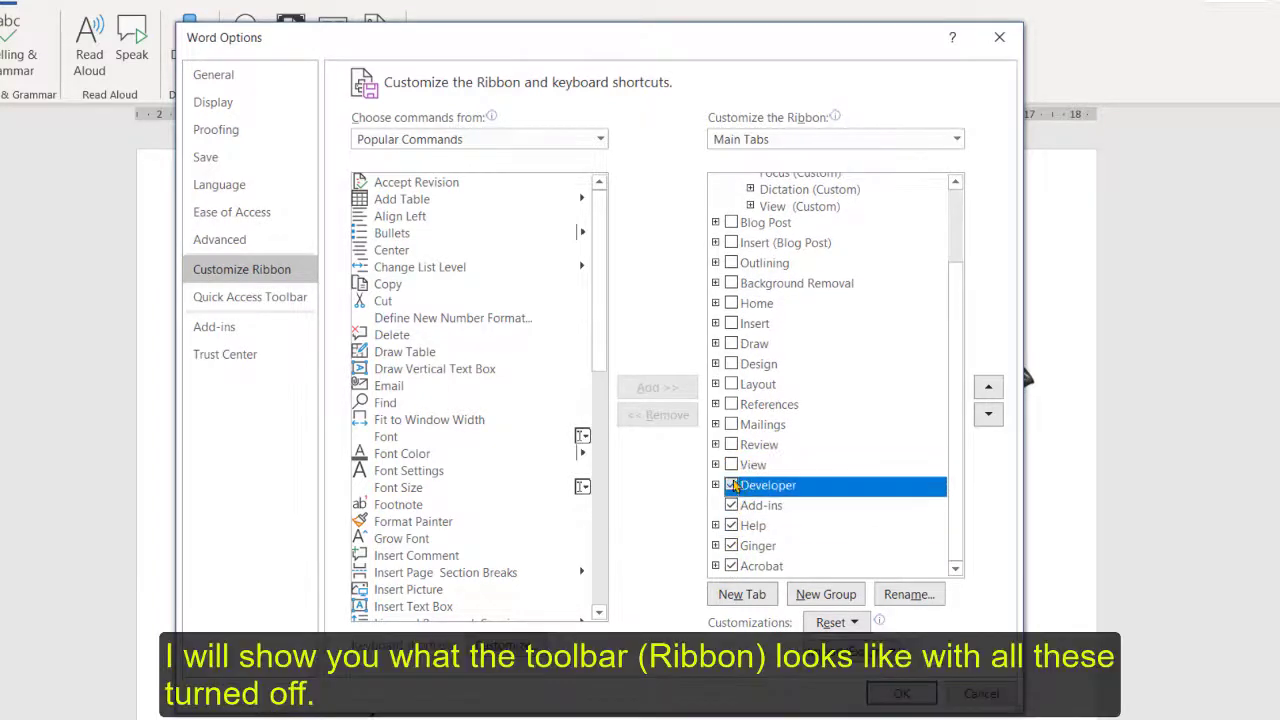
{"action": "left_click", "coordinate": [731, 505]}
{"action": "left_click", "coordinate": [731, 525]}
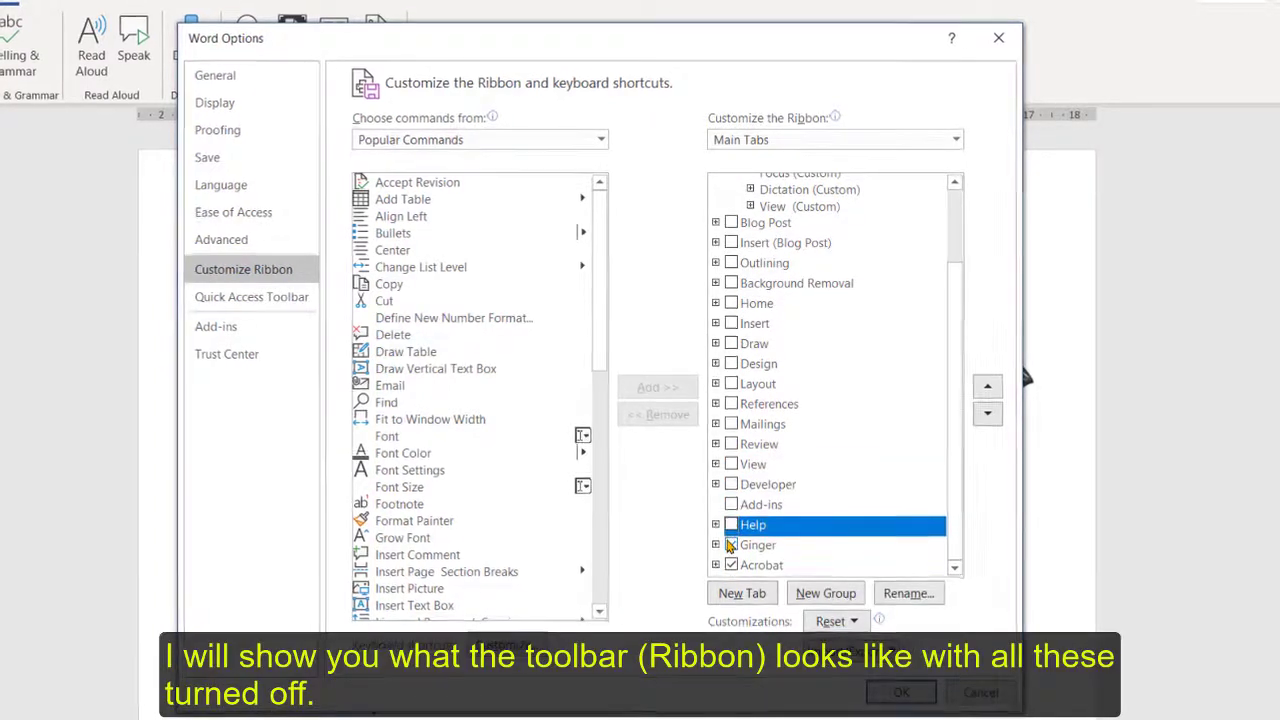
{"action": "left_click", "coordinate": [731, 545]}
{"action": "left_click", "coordinate": [731, 565]}
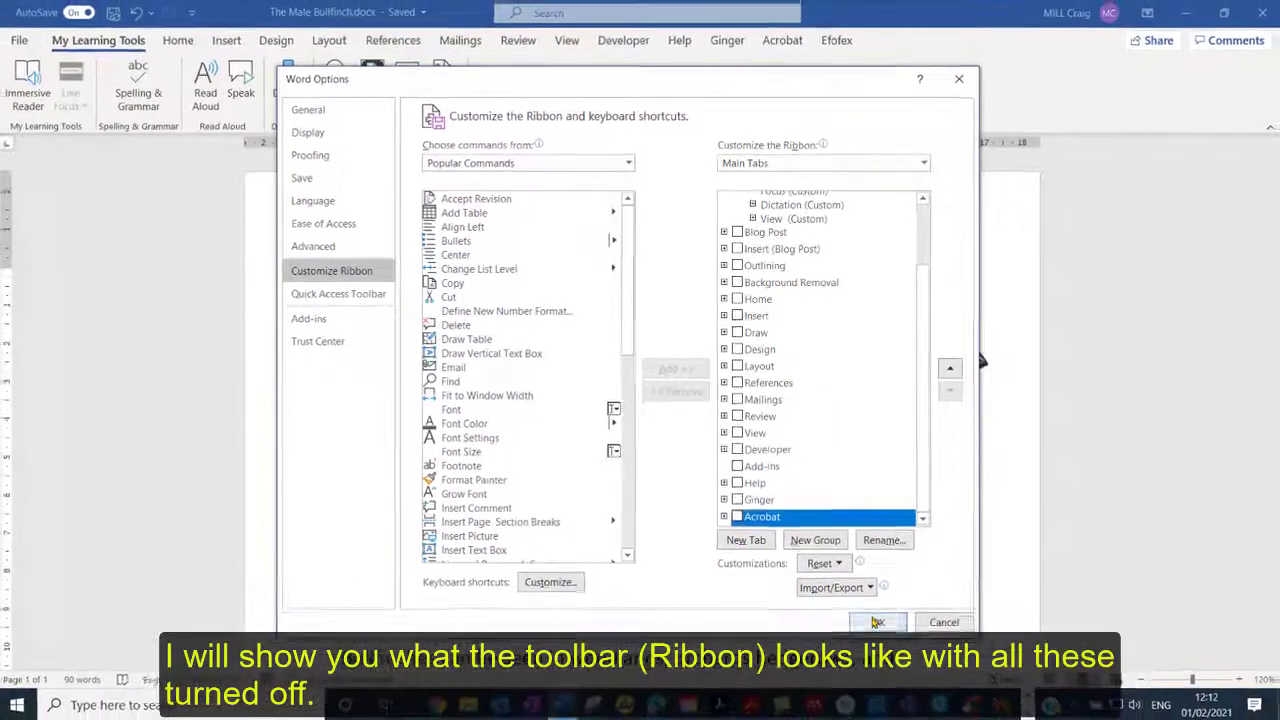
{"action": "left_click", "coordinate": [876, 622]}
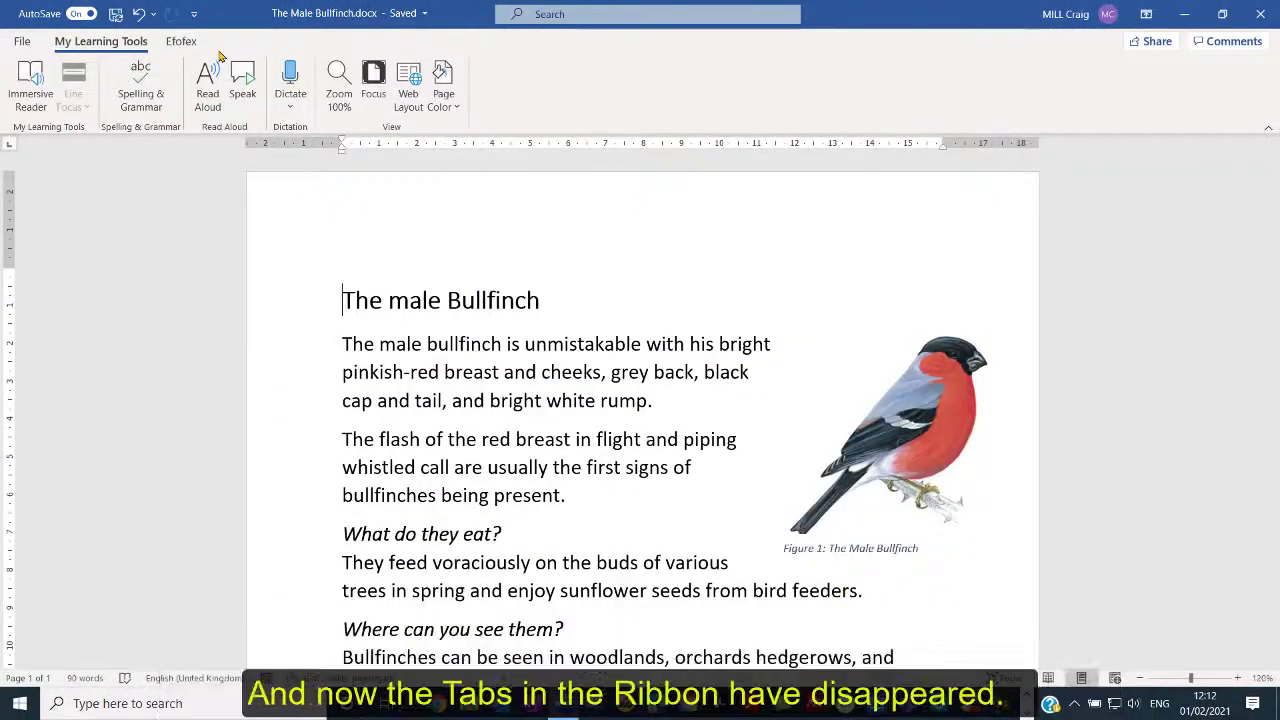
Step: Return to the Customize Ribbon settings to continue editing the ribbon
{"action": "left_click", "coordinate": [22, 44]}
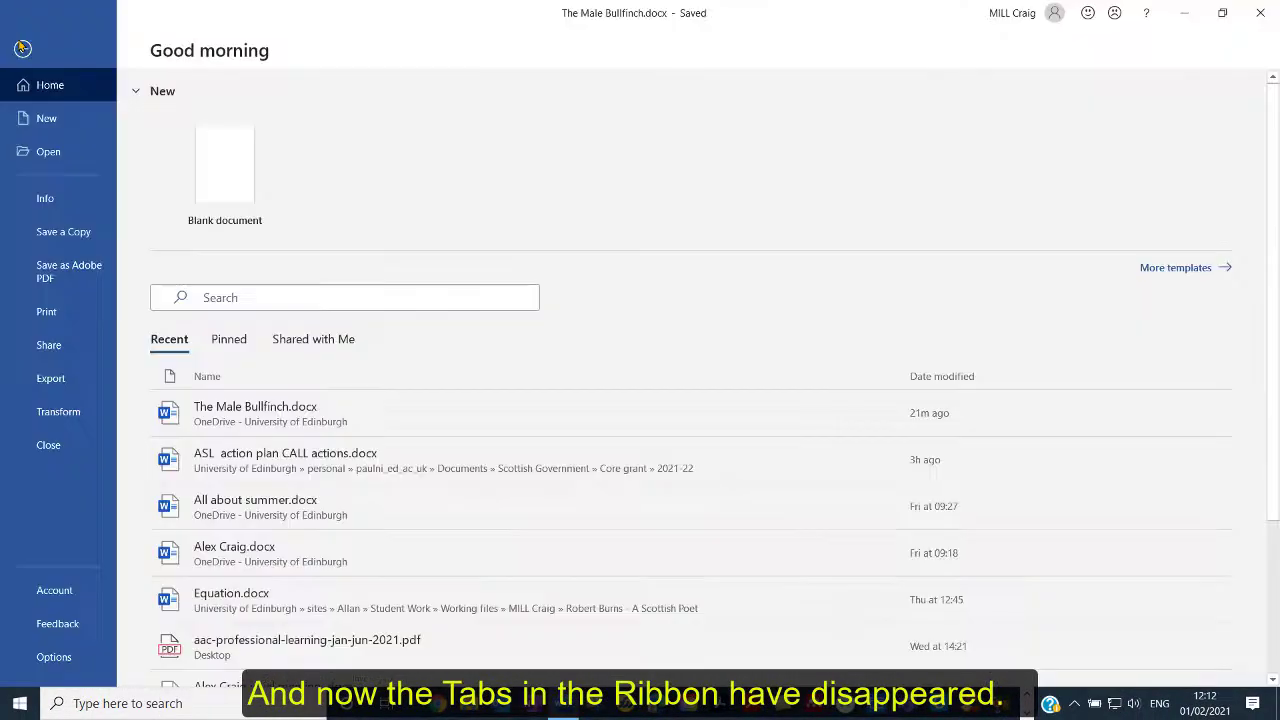
{"action": "left_click", "coordinate": [54, 656]}
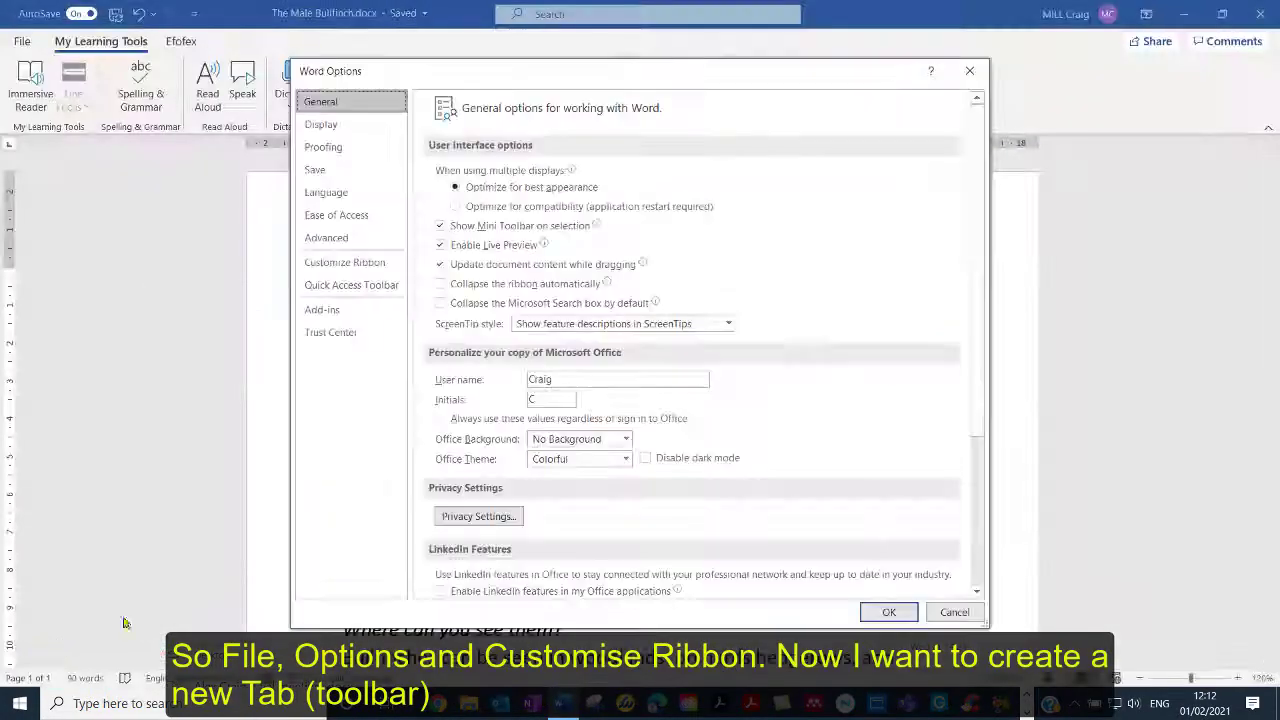
{"action": "left_click", "coordinate": [346, 264]}
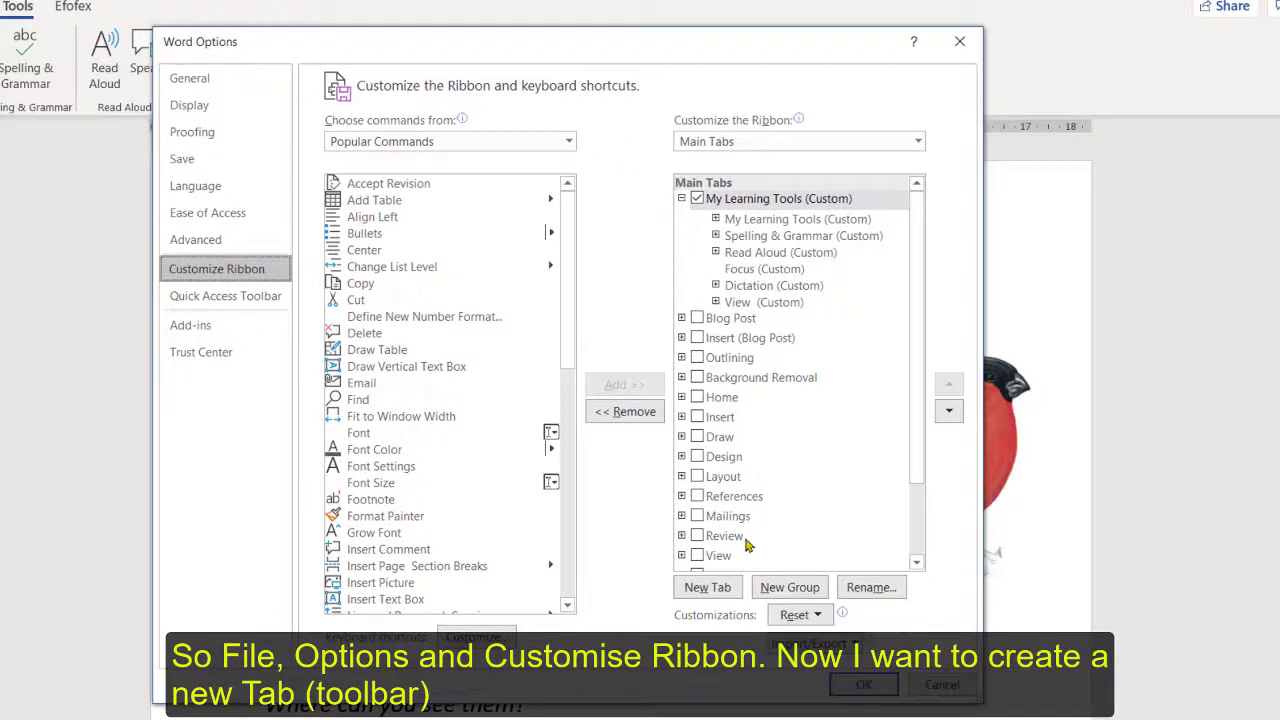
Step: Create a new custom ribbon tab below My Learning Tools and rename it My Learning Bar
{"action": "left_click", "coordinate": [704, 590]}
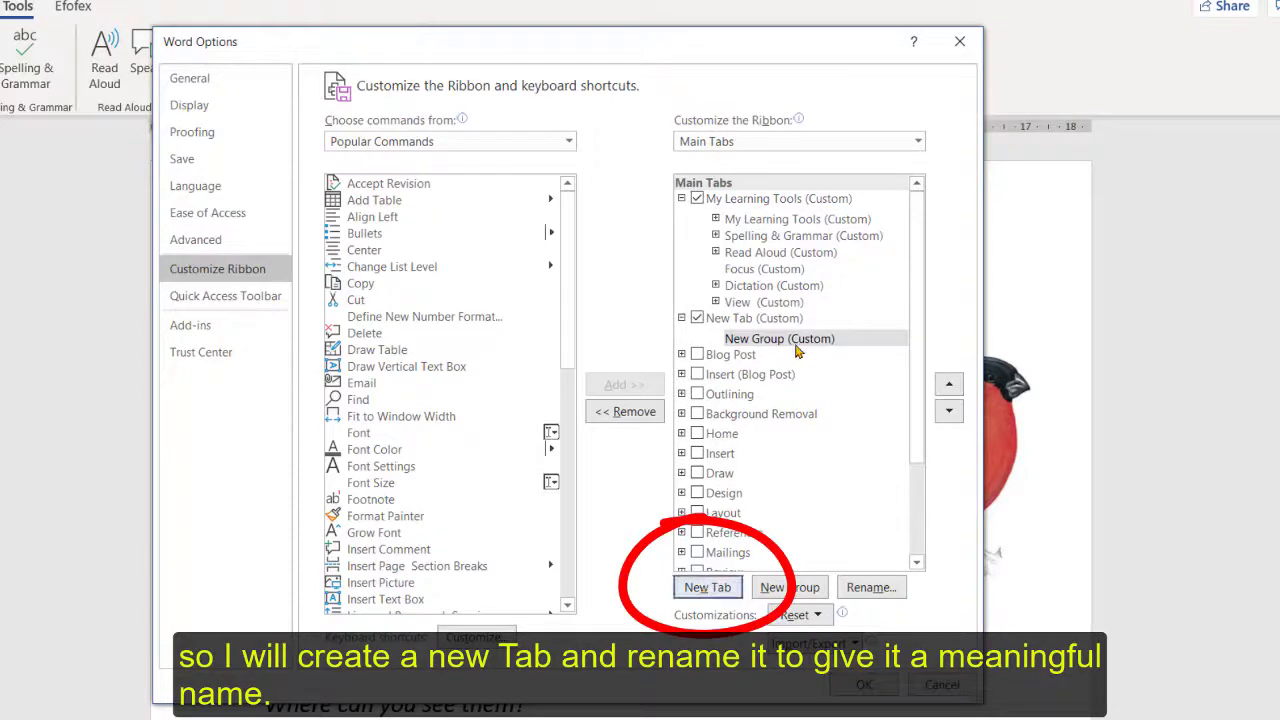
{"action": "left_click", "coordinate": [743, 318]}
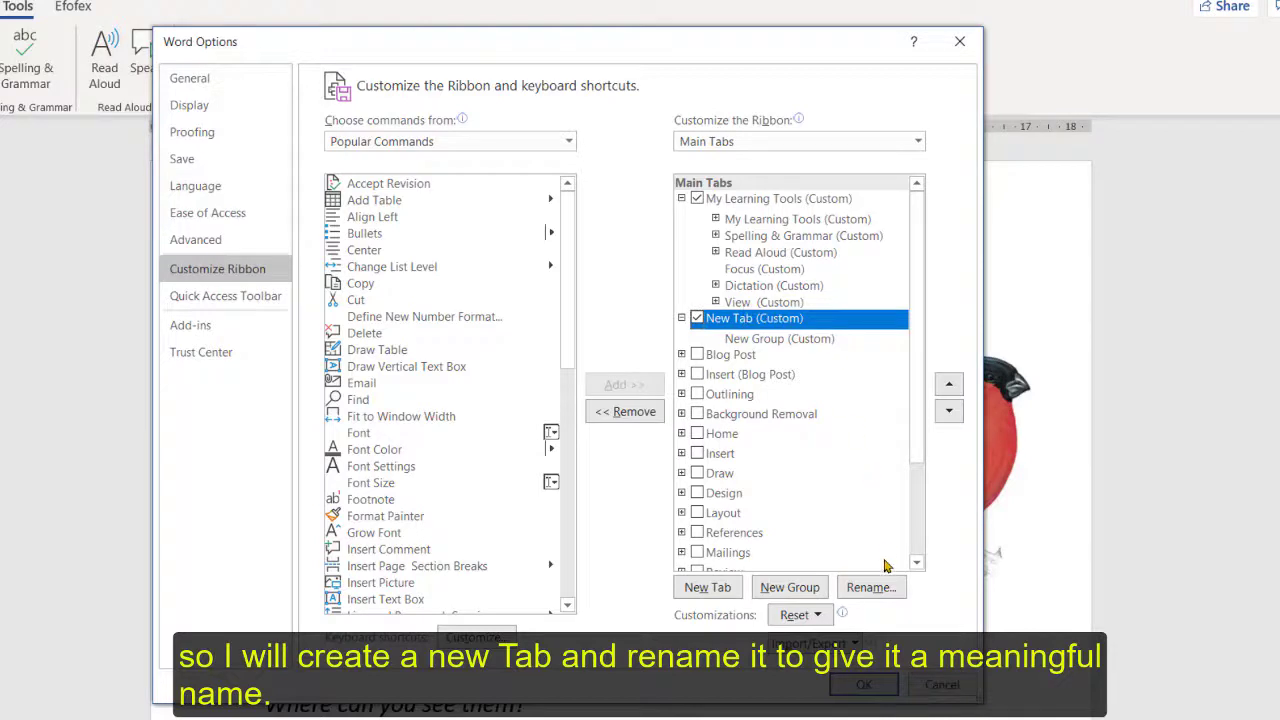
{"action": "left_click", "coordinate": [869, 588]}
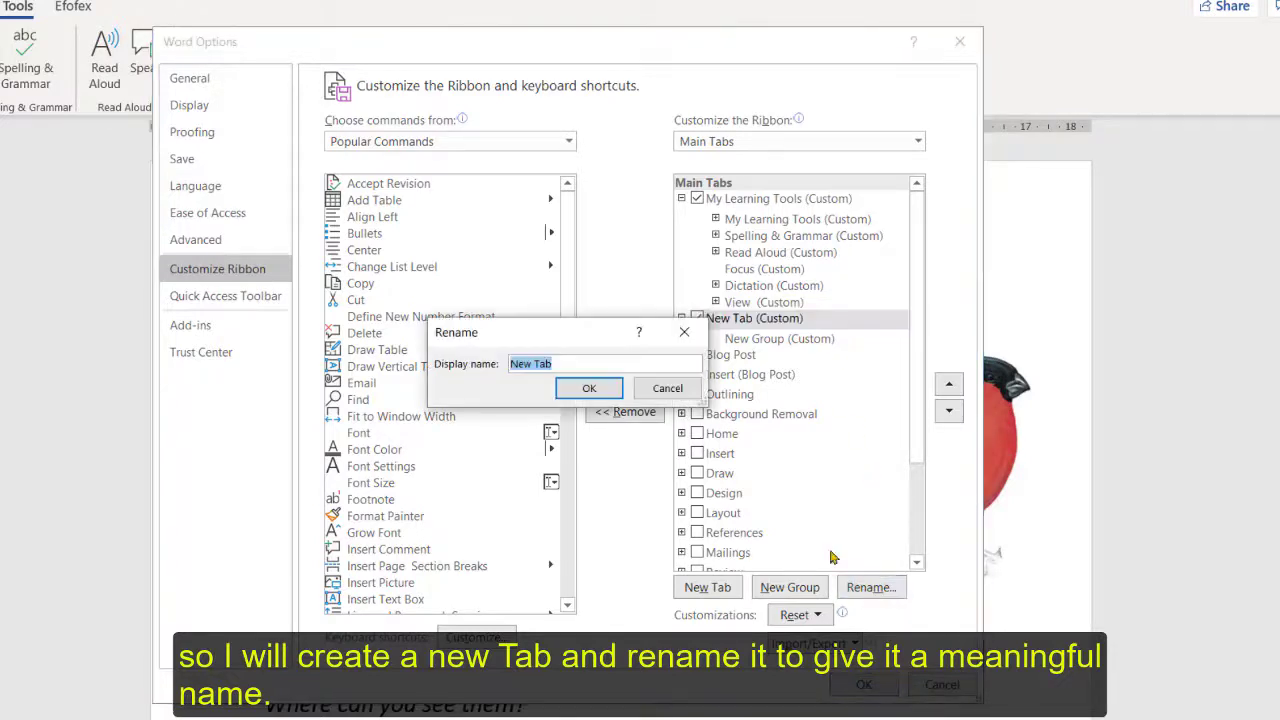
{"action": "type", "text": "My Learning Bar"}
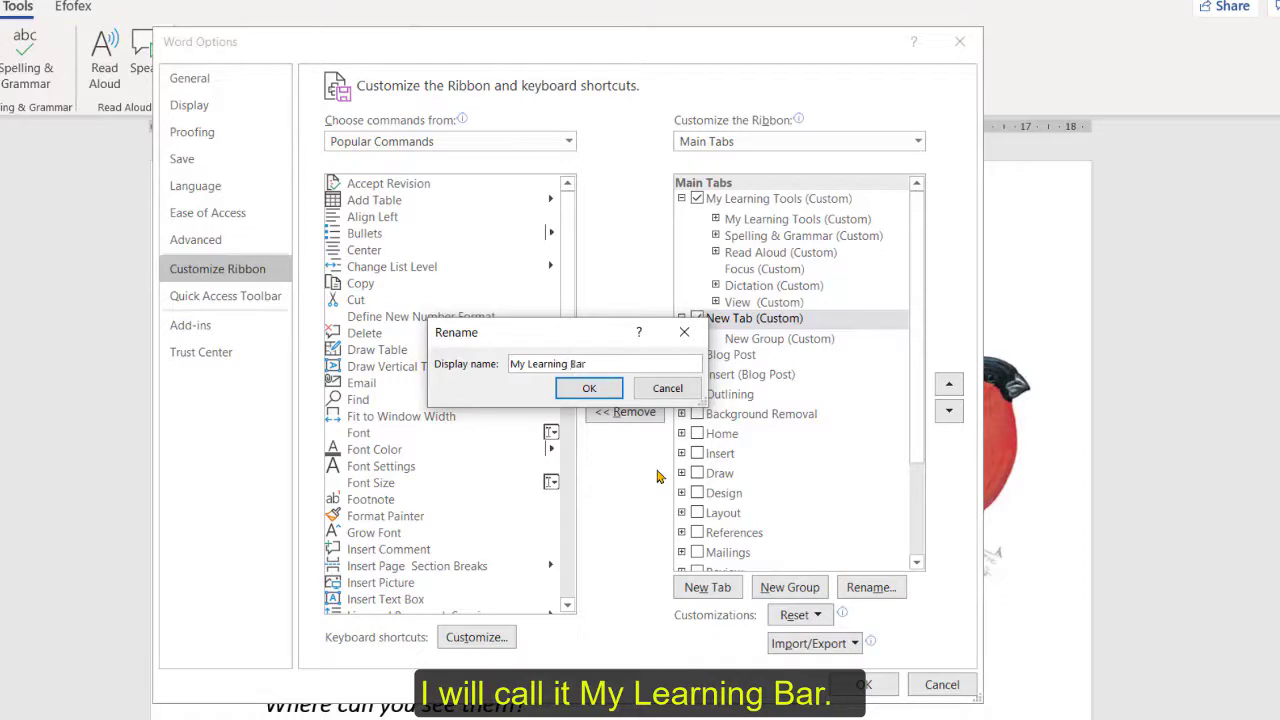
{"action": "left_click", "coordinate": [588, 390]}
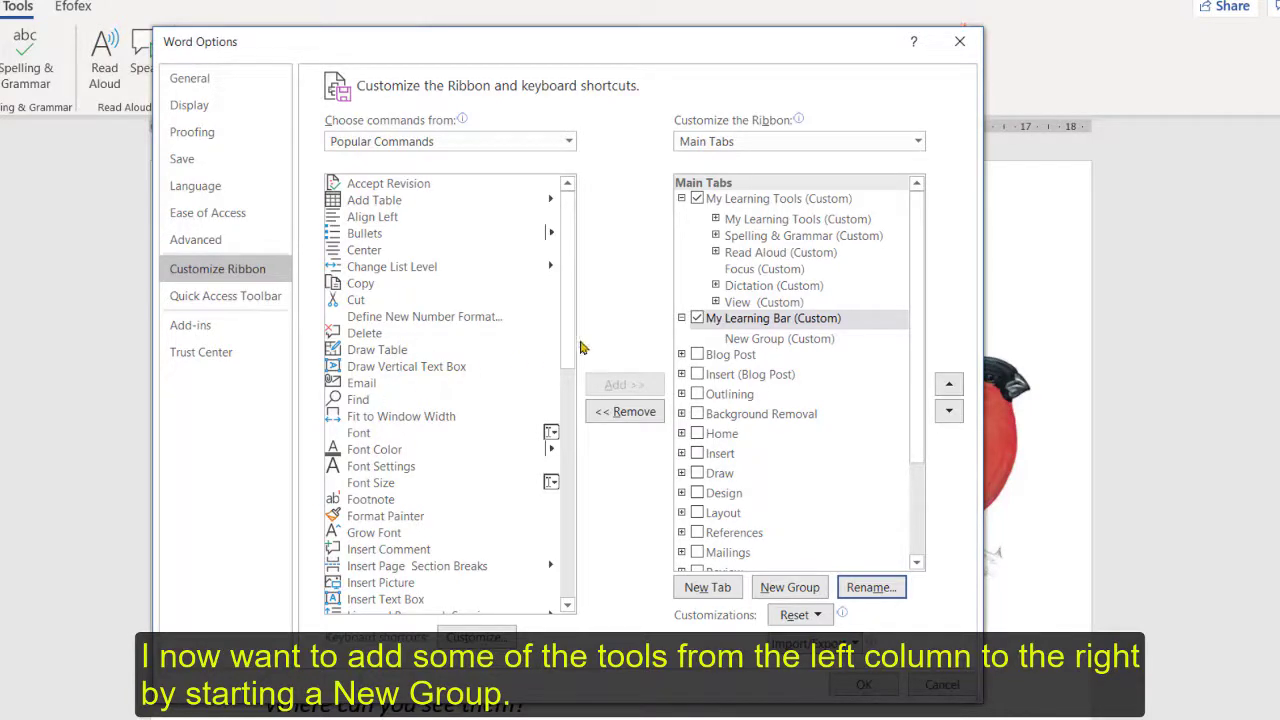
Step: Add a second new group to the My Learning Bar tab
{"action": "left_click", "coordinate": [794, 341]}
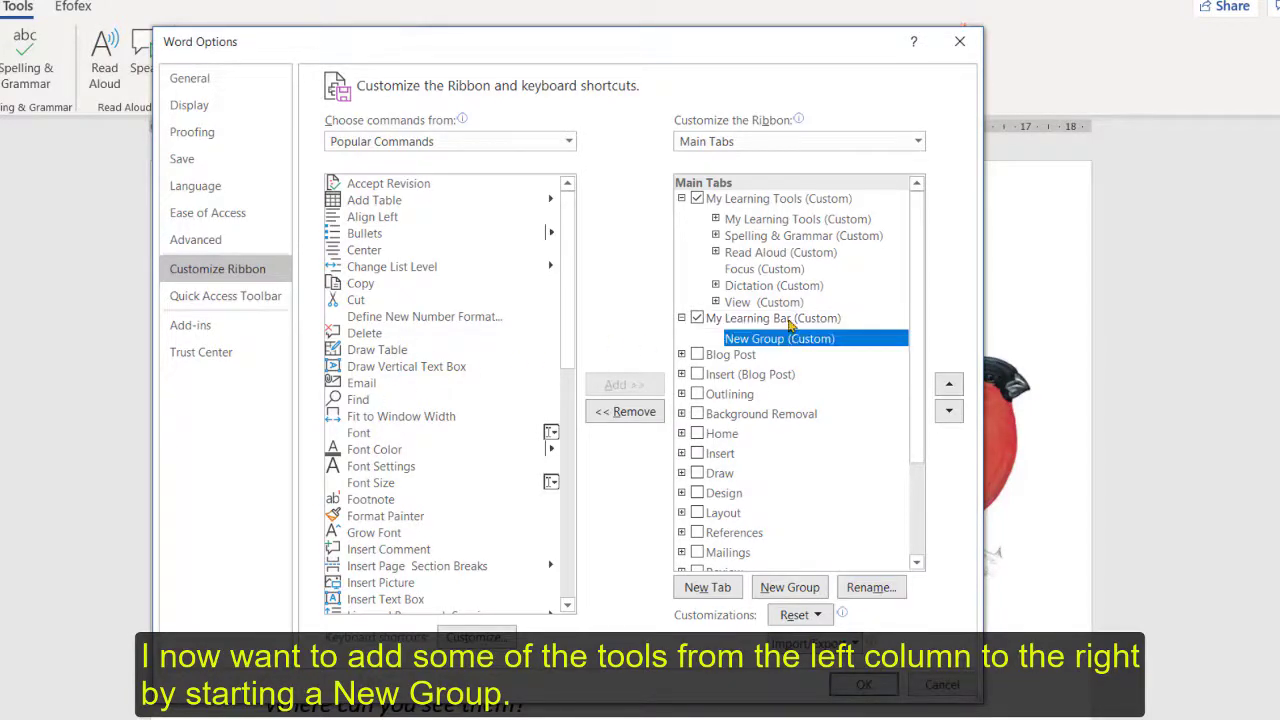
{"action": "left_click", "coordinate": [789, 320]}
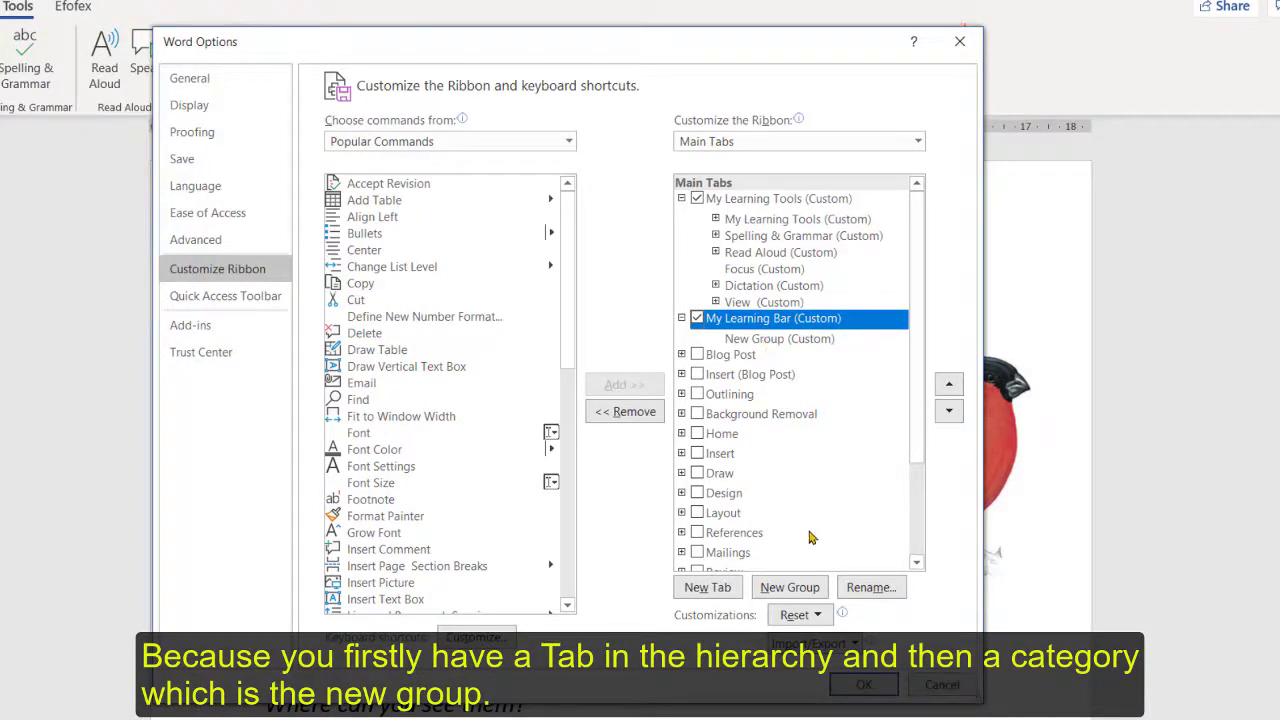
{"action": "left_click", "coordinate": [790, 588]}
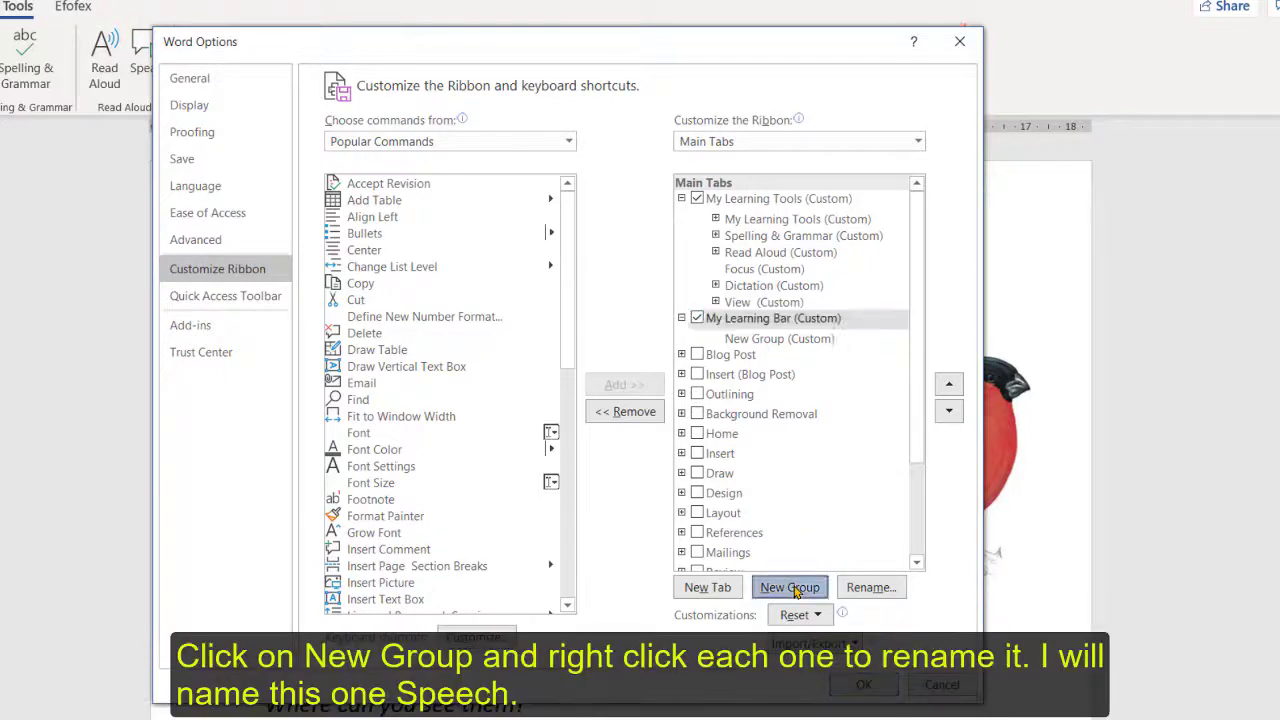
Step: Rename the first new group in the My Learning Bar tab to Speech
{"action": "left_click", "coordinate": [773, 340]}
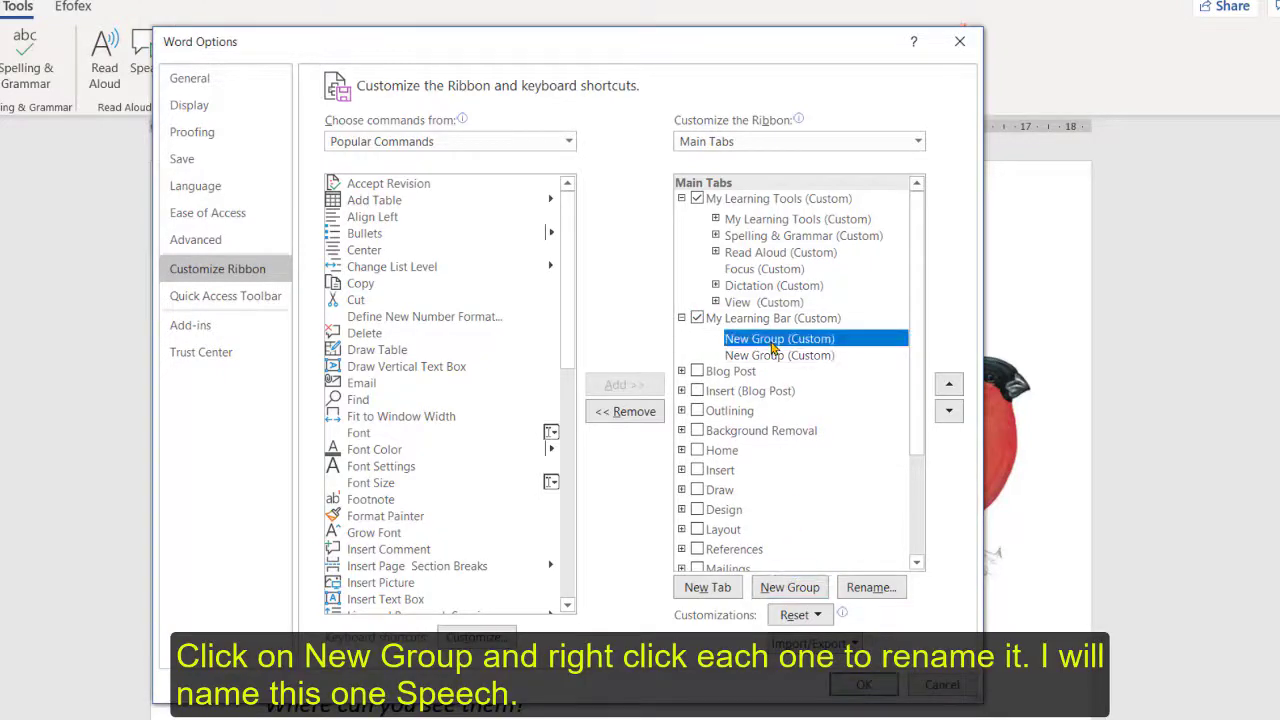
{"action": "right_click", "coordinate": [775, 345]}
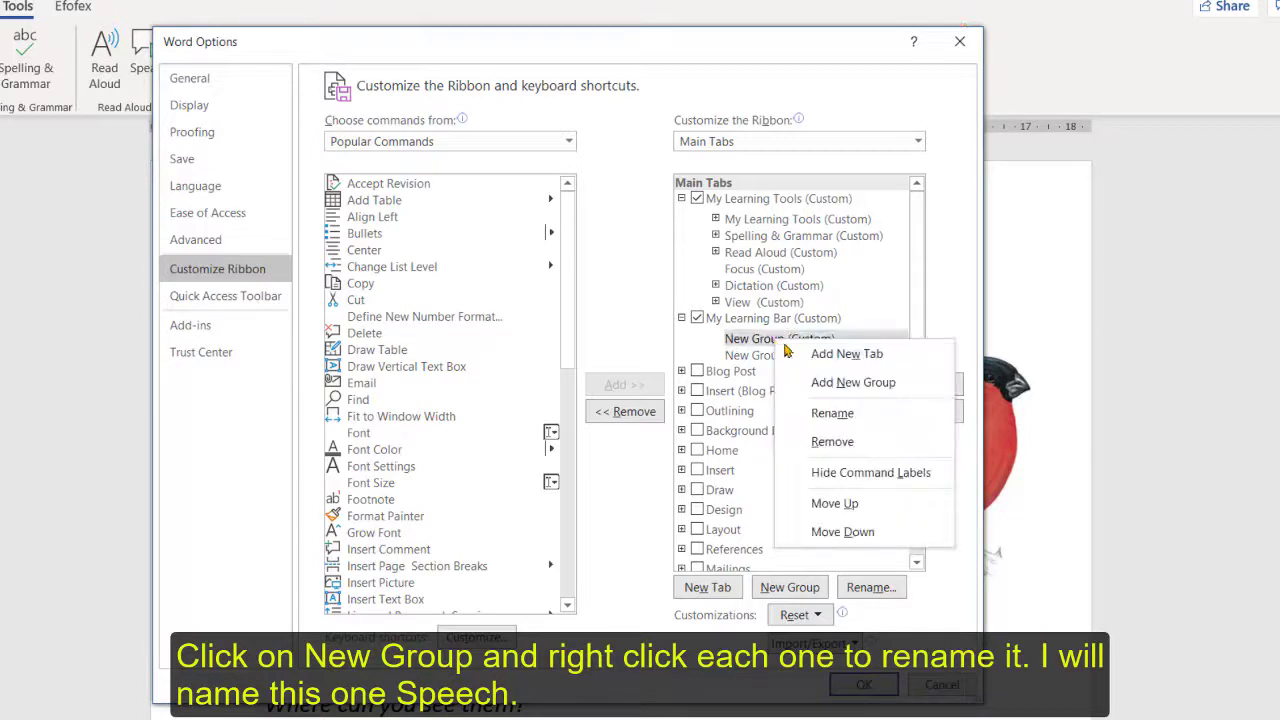
{"action": "left_click", "coordinate": [835, 413]}
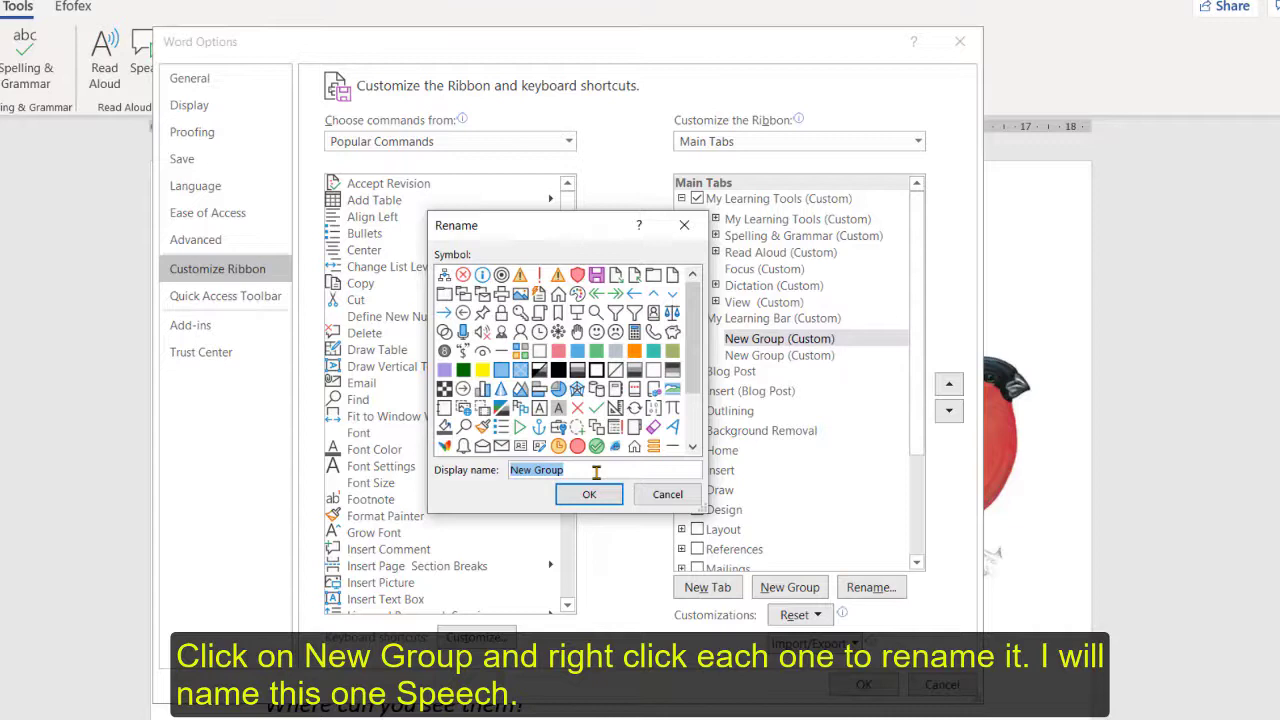
{"action": "type", "text": "Speech"}
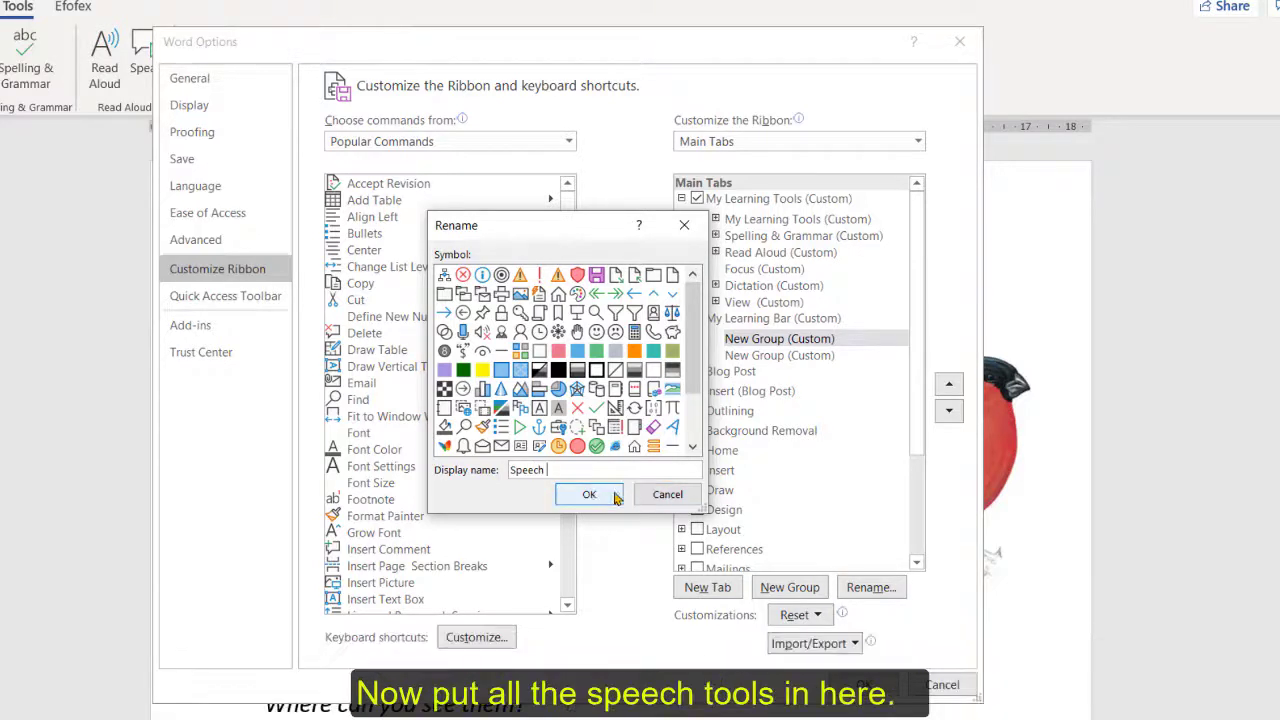
{"action": "left_click", "coordinate": [589, 496]}
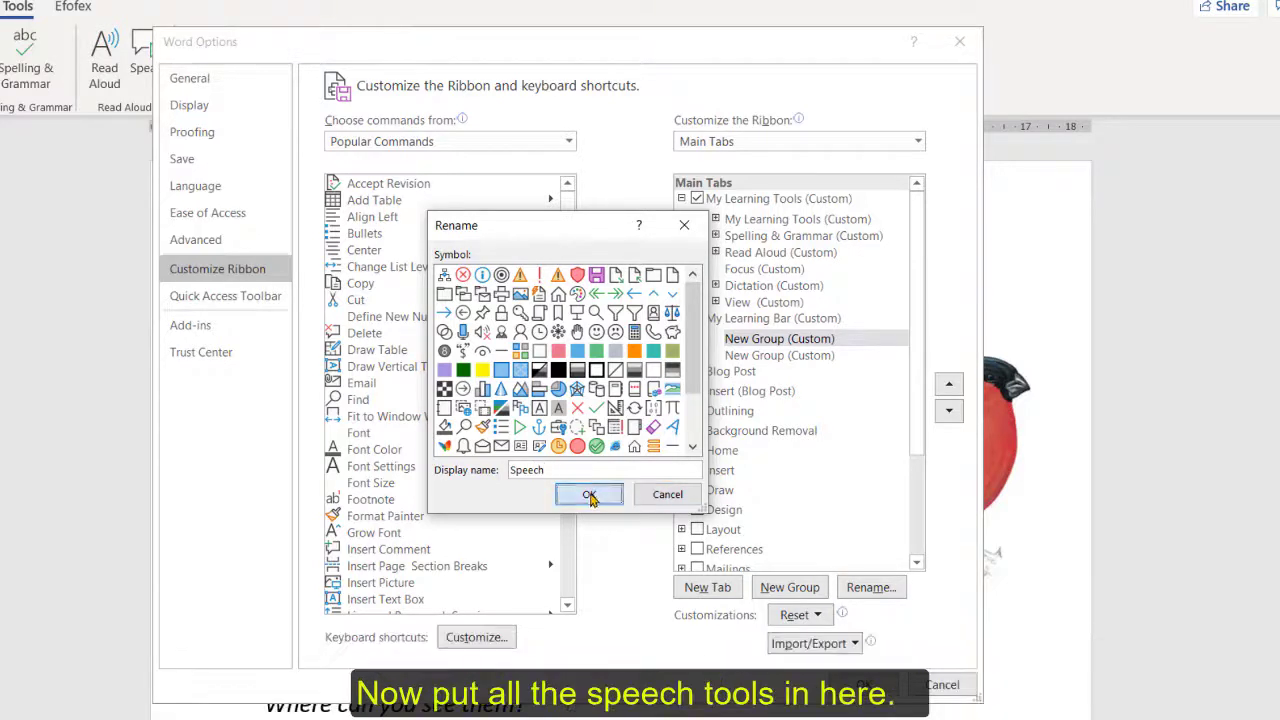
Step: Rename the remaining new group under My Learning Bar to View
{"action": "left_click", "coordinate": [758, 356]}
{"action": "right_click", "coordinate": [758, 358]}
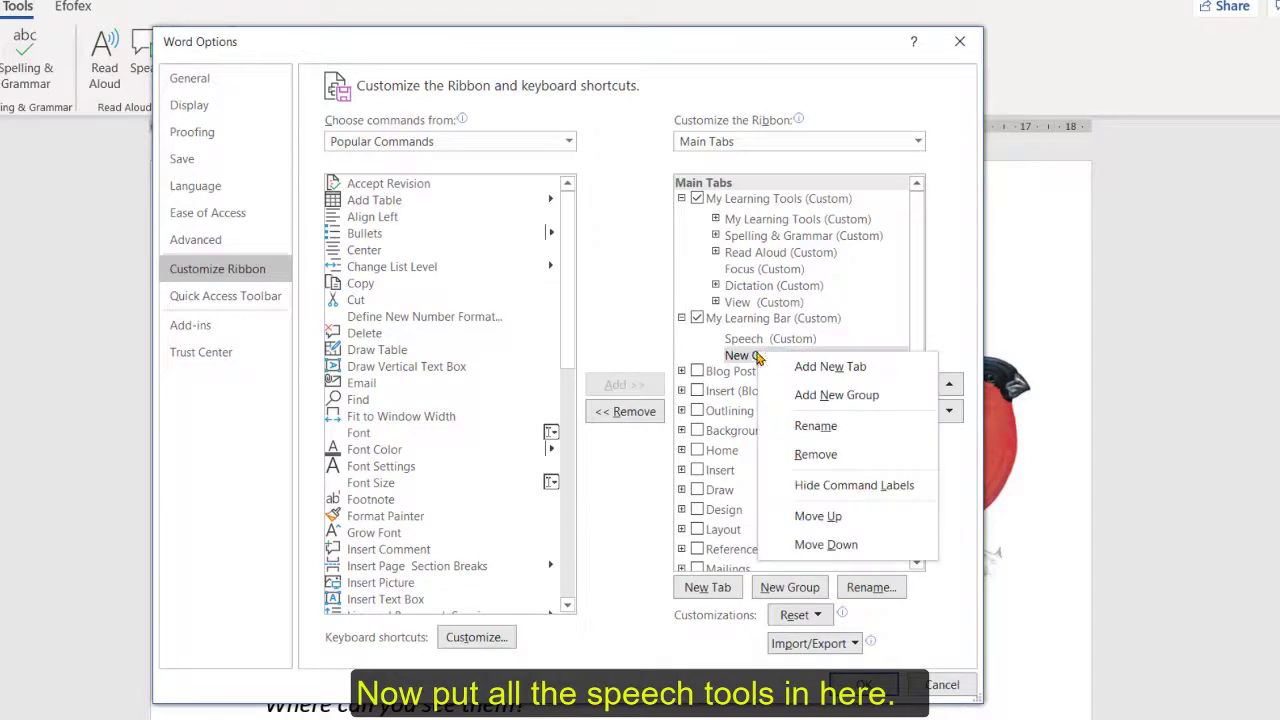
{"action": "left_click", "coordinate": [818, 425]}
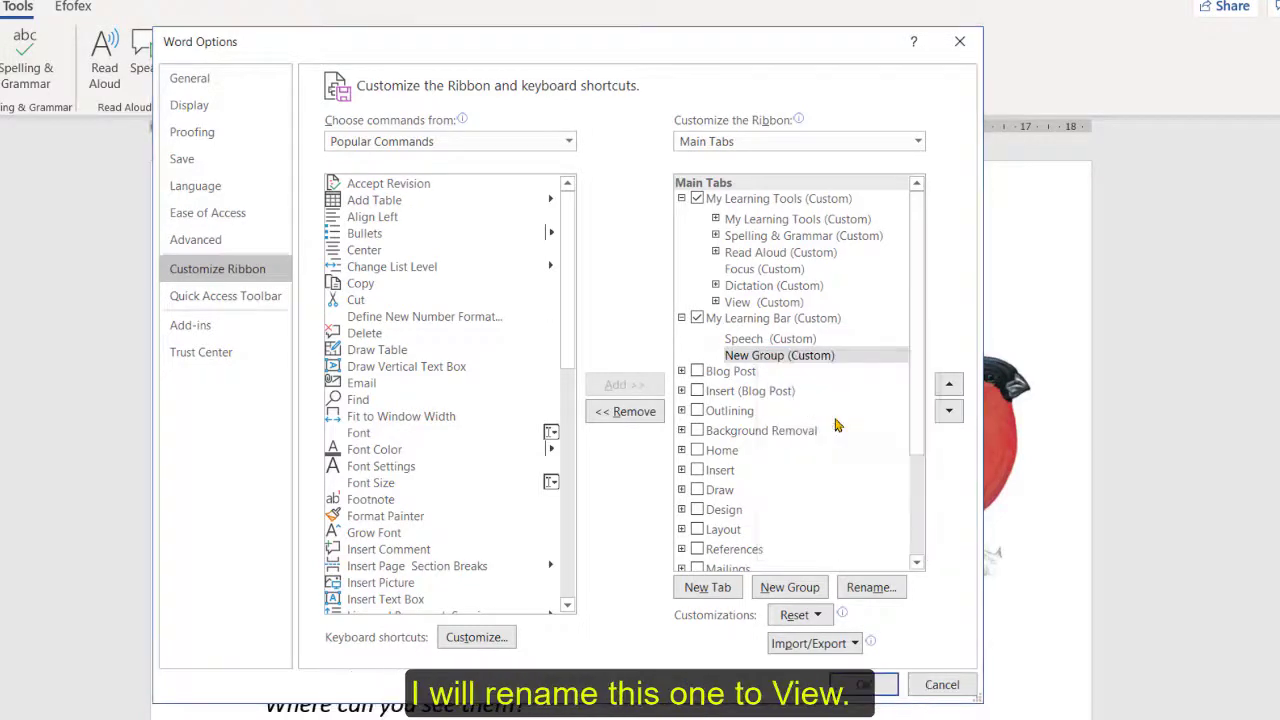
{"action": "left_click_drag", "start_coordinate": [577, 468], "coordinate": [476, 469]}
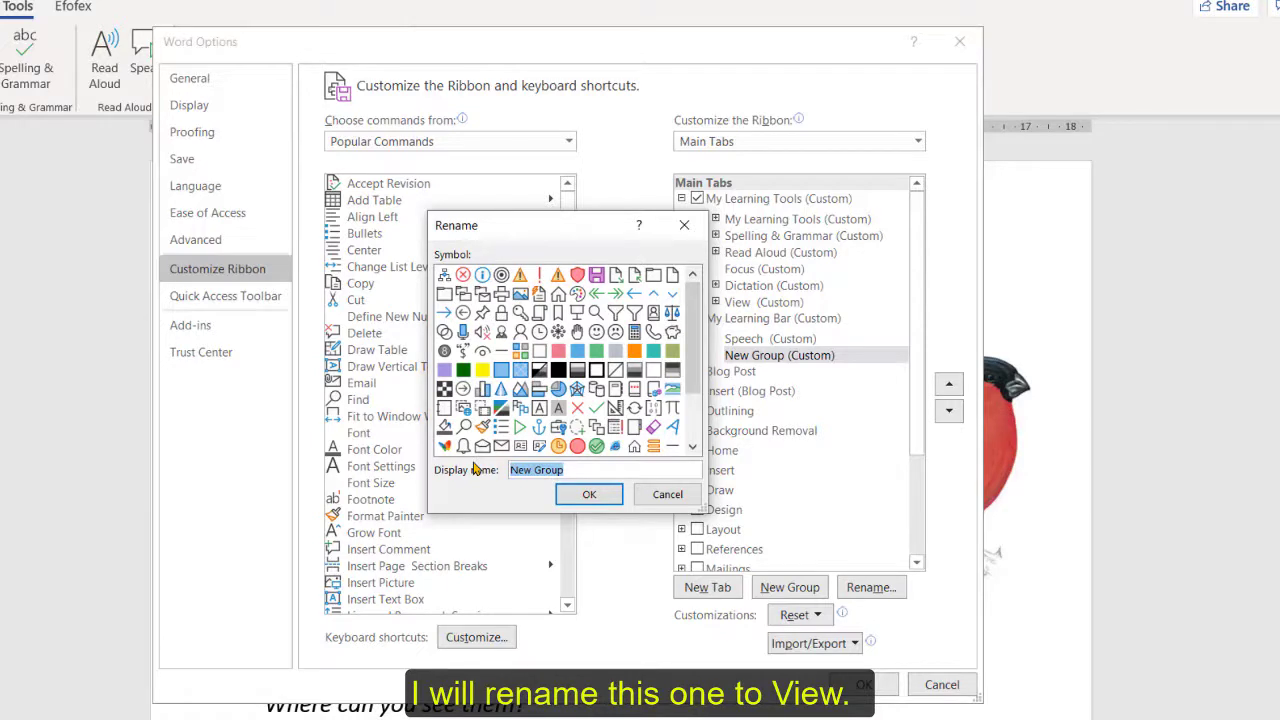
{"action": "type", "text": "C"}
{"action": "type", "text": "iew"}
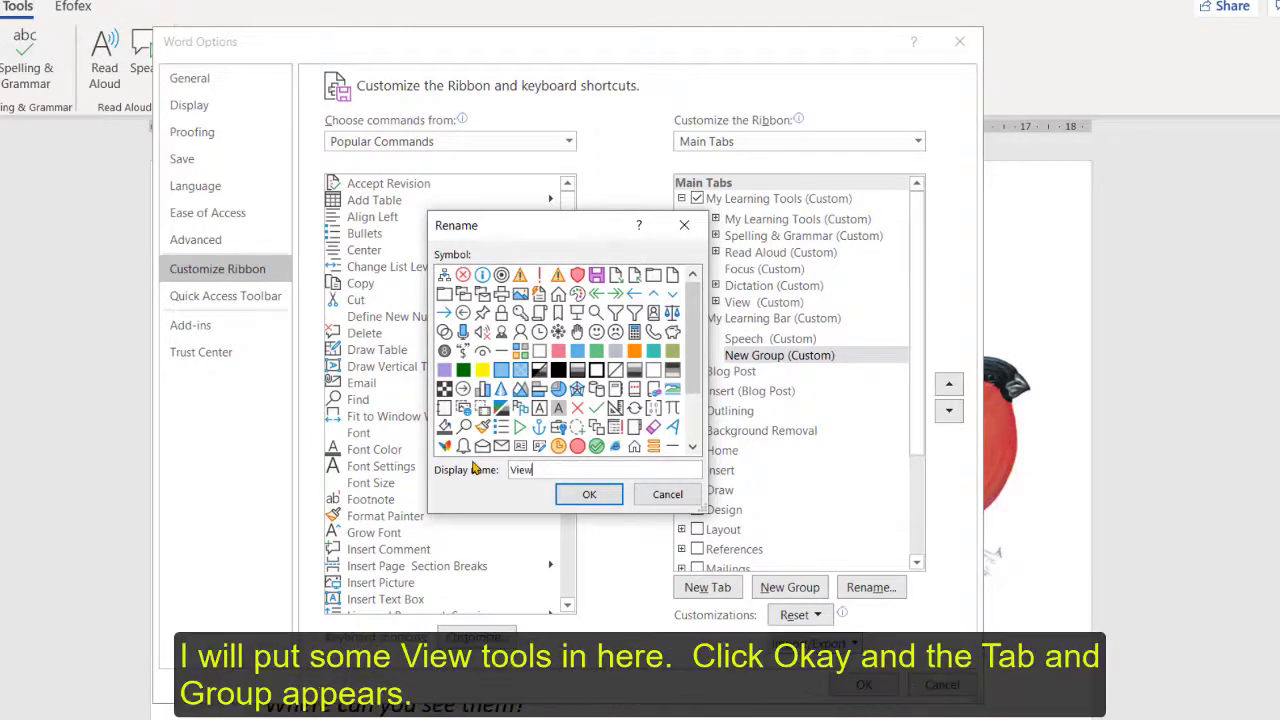
{"action": "left_click", "coordinate": [588, 493]}
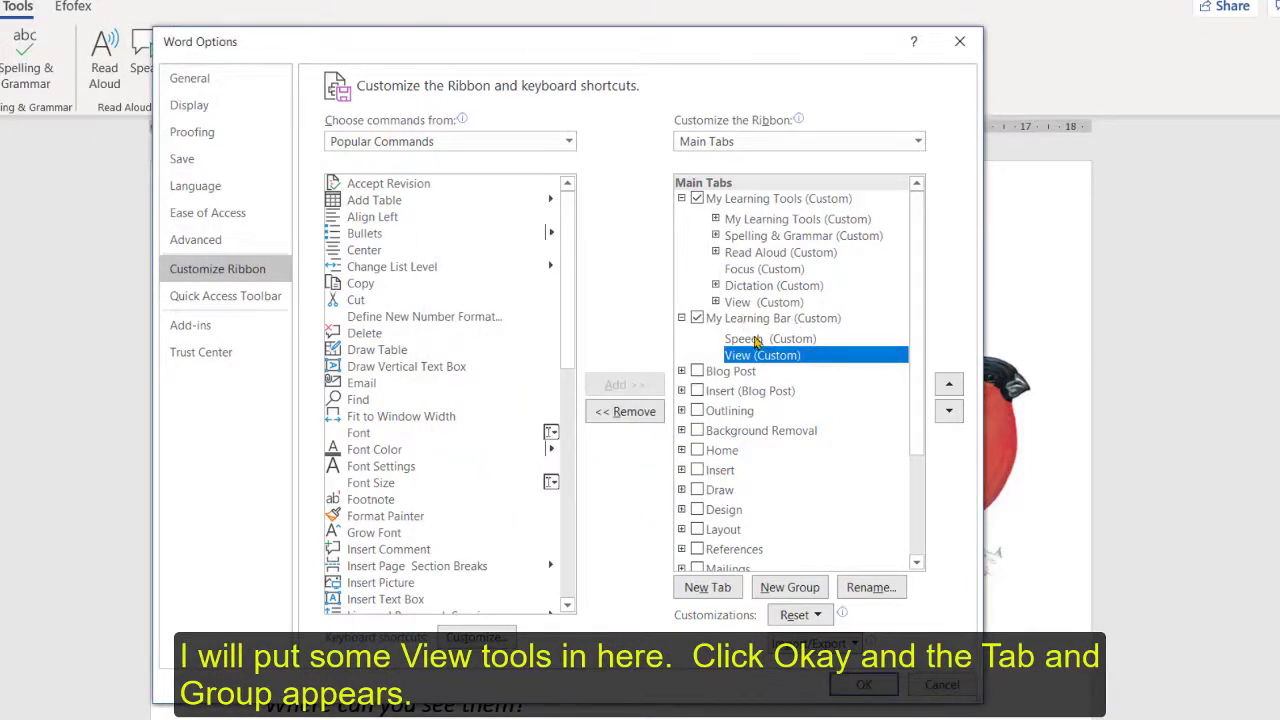
Step: Switch the source list of available commands to All Commands
{"action": "left_click", "coordinate": [365, 335]}
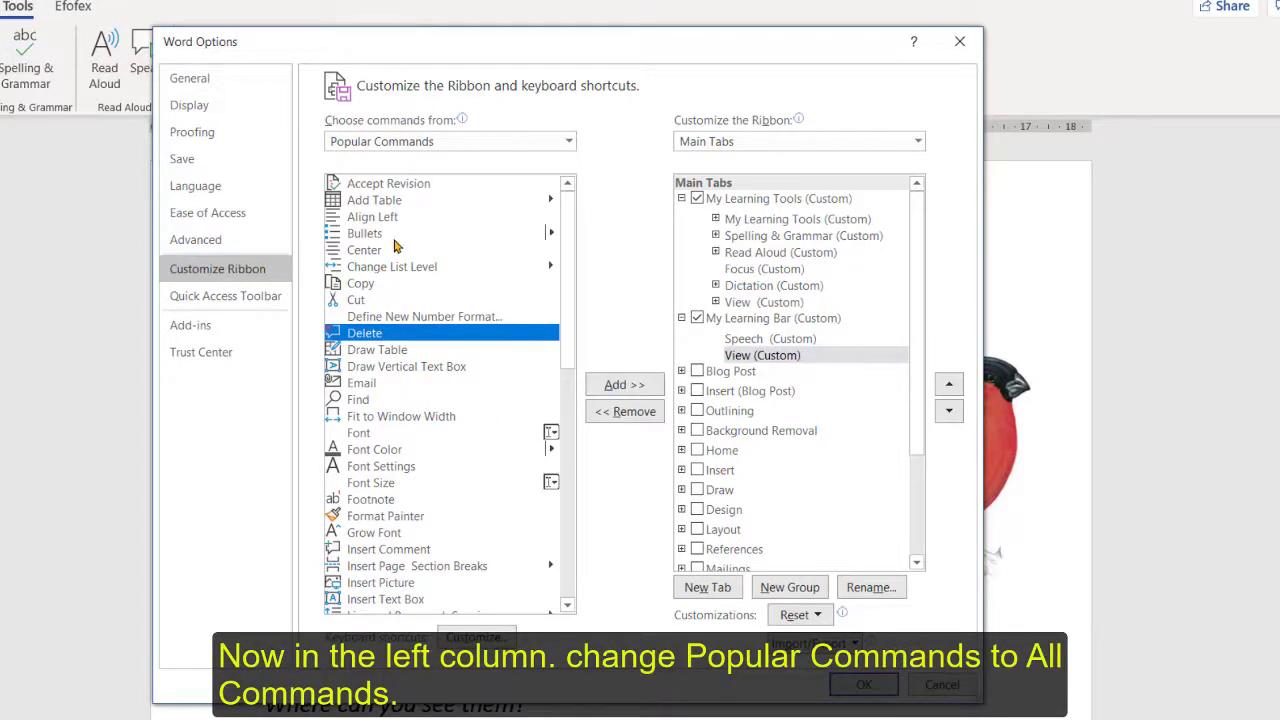
{"action": "scroll", "coordinate": [414, 286], "scroll_direction": "down", "scroll_amount": 2}
{"action": "scroll", "coordinate": [411, 289], "scroll_direction": "up", "scroll_amount": 2}
{"action": "left_click", "coordinate": [567, 141]}
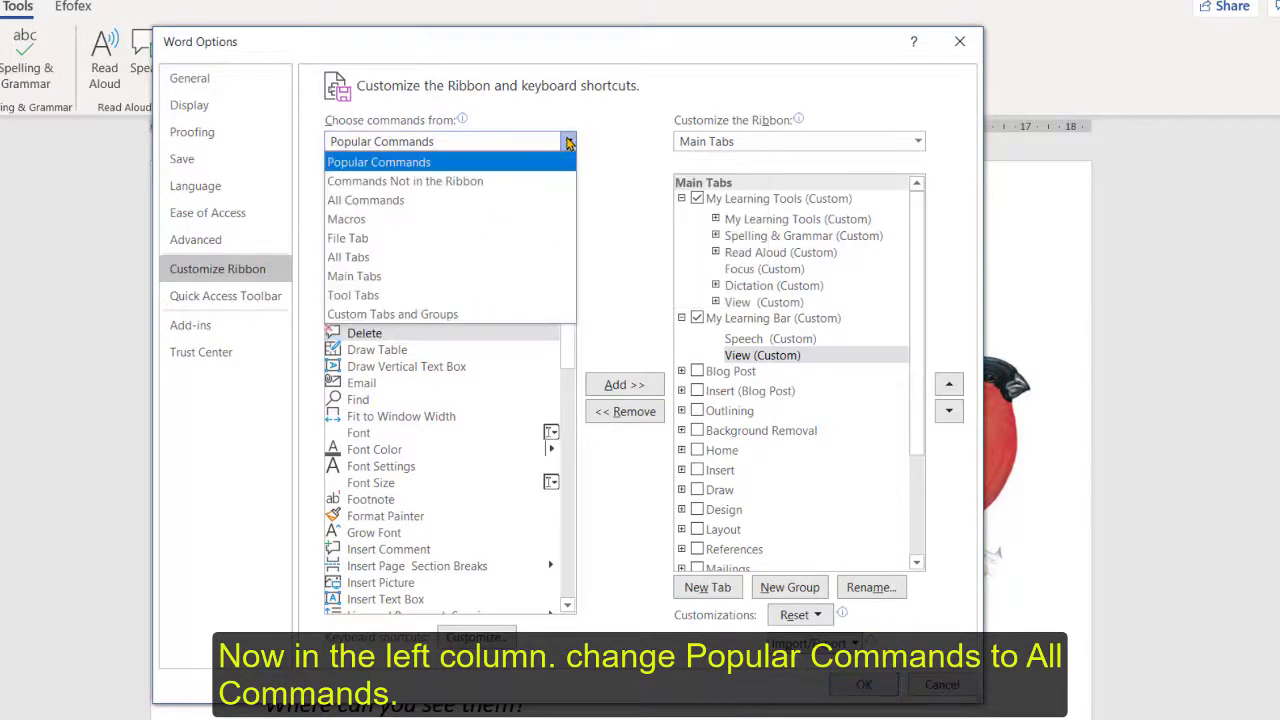
{"action": "left_click", "coordinate": [381, 200]}
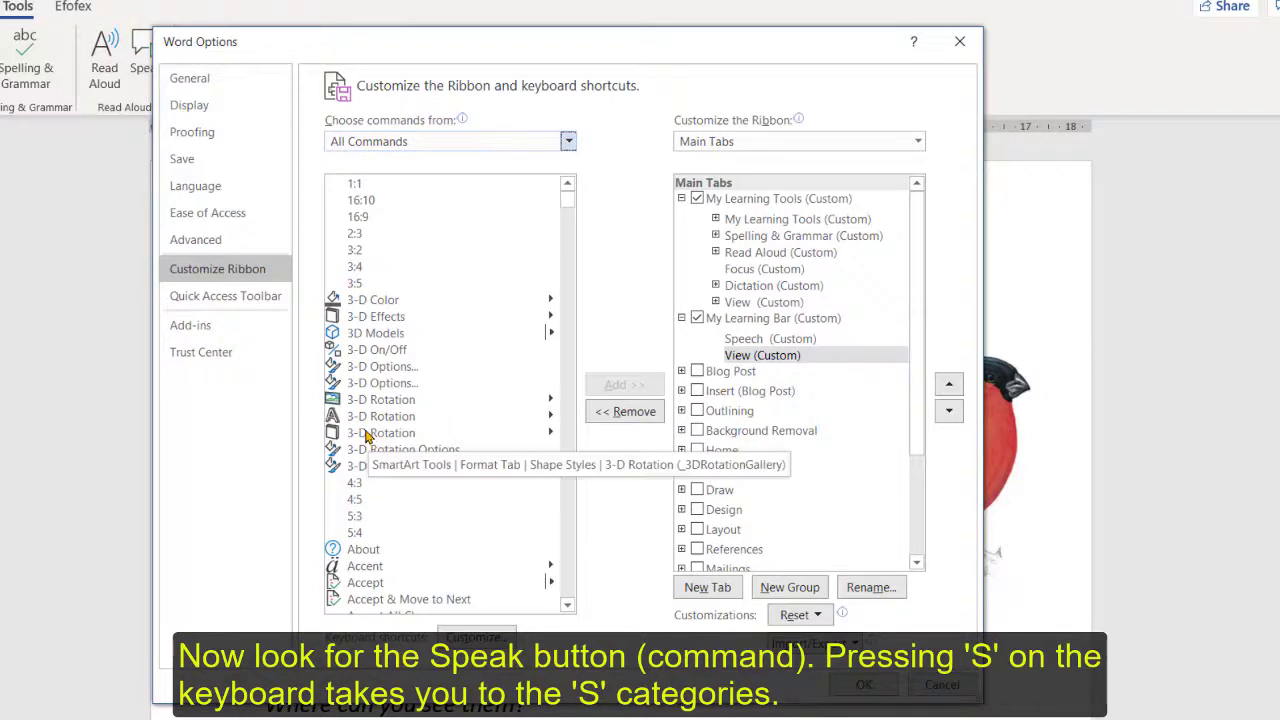
Step: Find the Speak command among all commands and add it to the Speech group of the My Learning Bar tab
{"action": "left_click", "coordinate": [376, 418]}
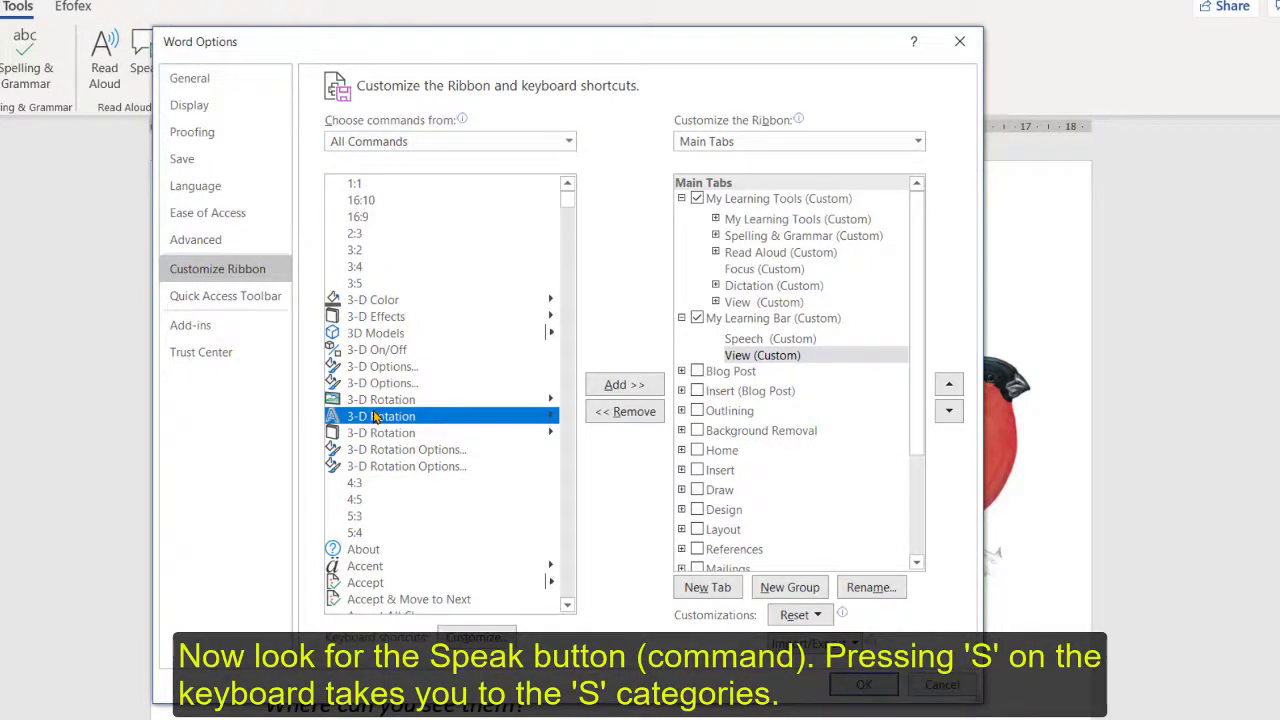
{"action": "key", "text": "s"}
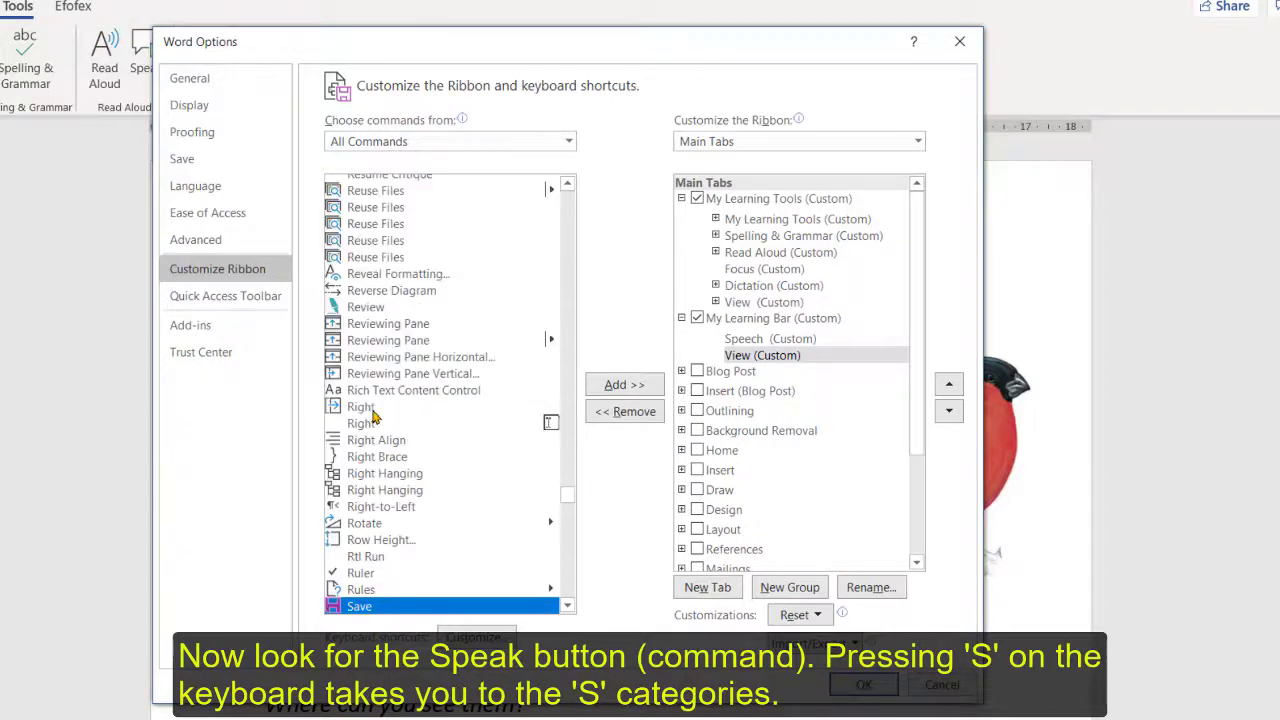
{"action": "scroll", "coordinate": [370, 418], "scroll_direction": "down", "scroll_amount": 4}
{"action": "scroll", "coordinate": [370, 418], "scroll_direction": "down", "scroll_amount": 1}
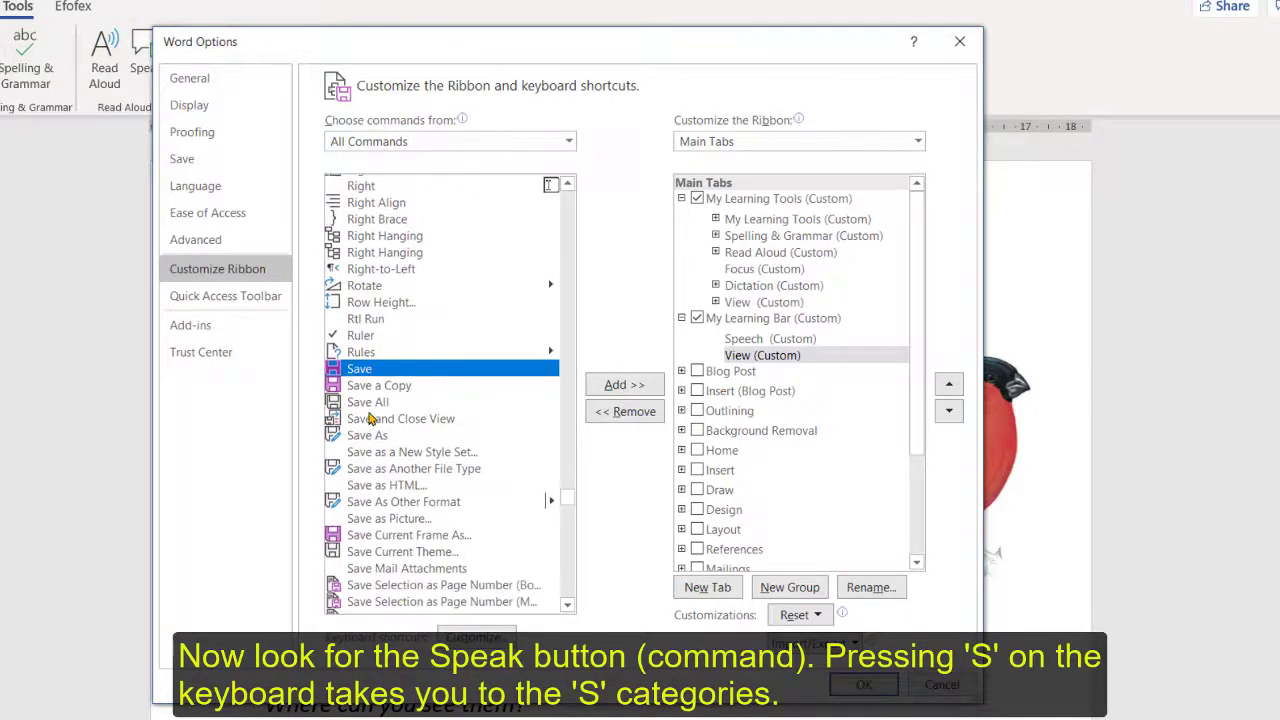
{"action": "scroll", "coordinate": [370, 418], "scroll_direction": "down", "scroll_amount": 2}
{"action": "scroll", "coordinate": [370, 418], "scroll_direction": "down", "scroll_amount": 7}
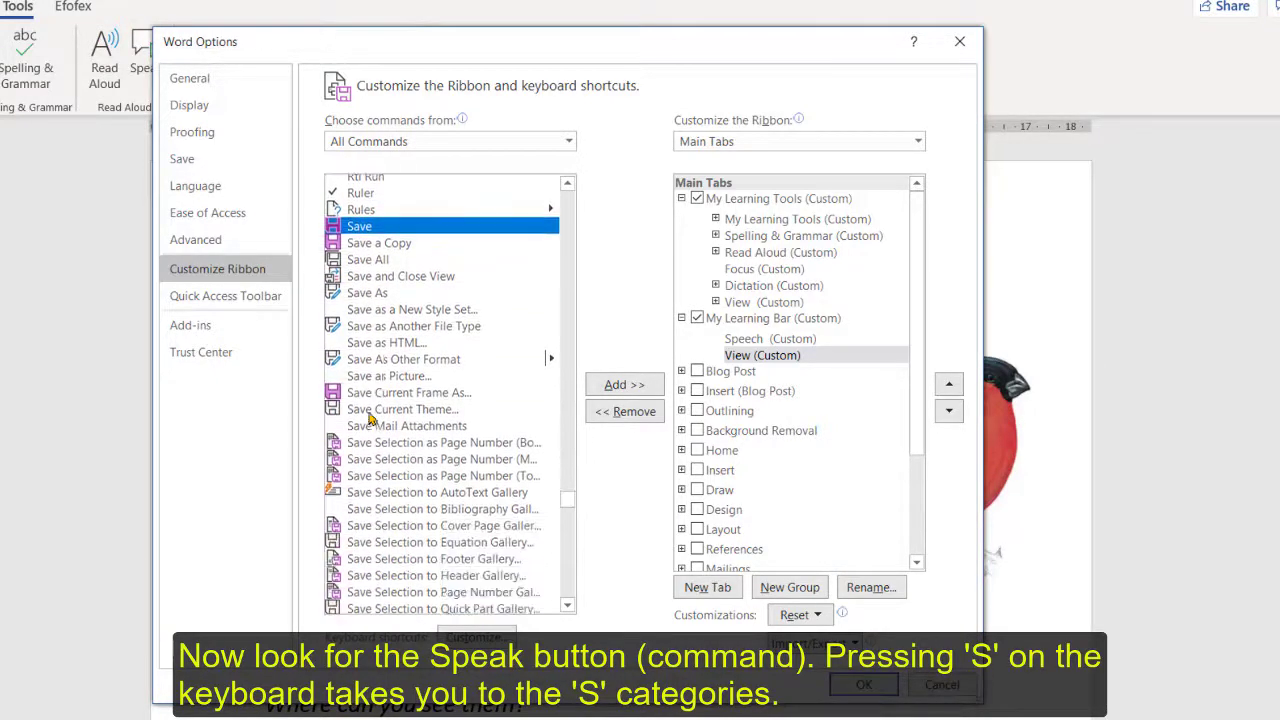
{"action": "scroll", "coordinate": [370, 418], "scroll_direction": "down", "scroll_amount": 2}
{"action": "scroll", "coordinate": [370, 418], "scroll_direction": "down", "scroll_amount": 9}
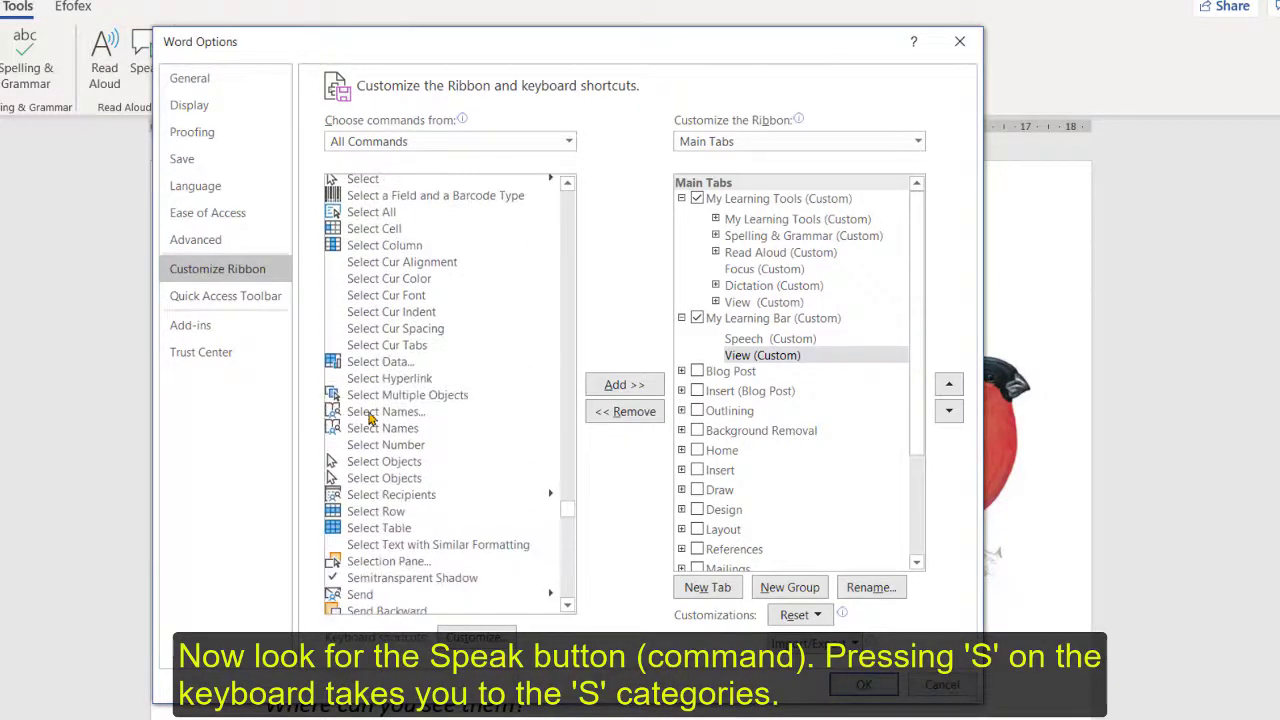
{"action": "scroll", "coordinate": [370, 418], "scroll_direction": "down", "scroll_amount": 8}
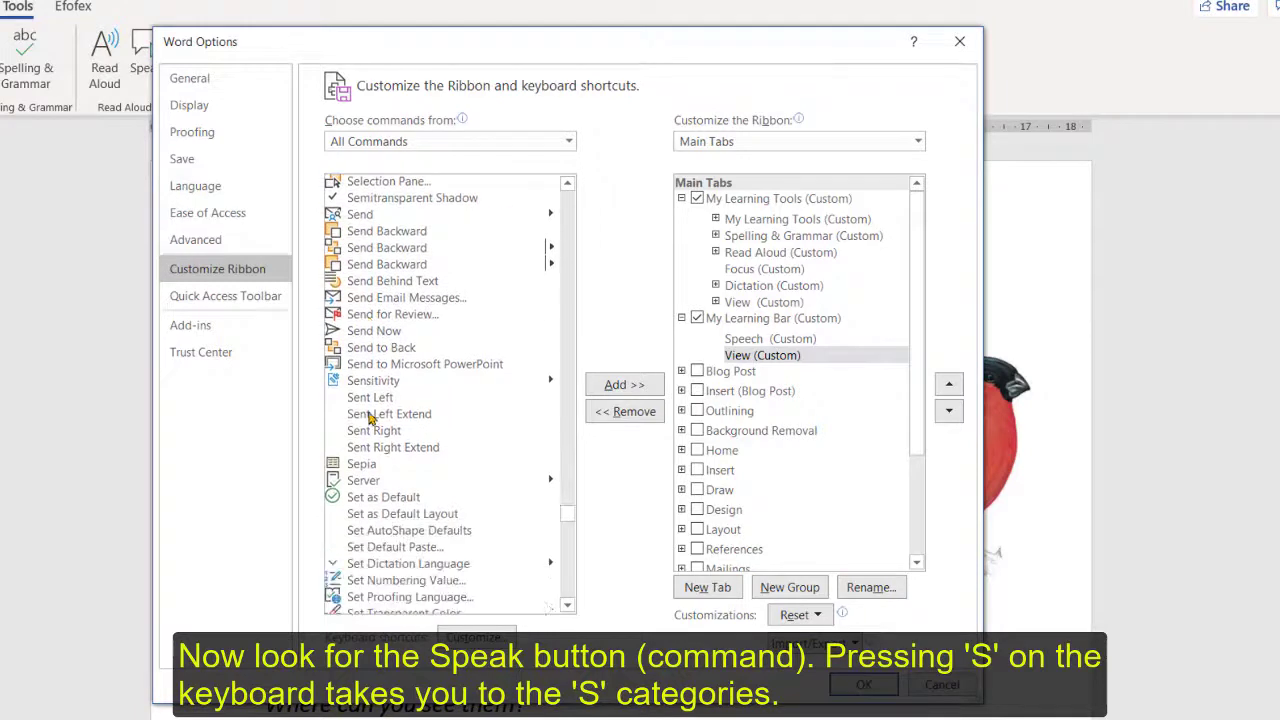
{"action": "scroll", "coordinate": [370, 418], "scroll_direction": "down", "scroll_amount": 6}
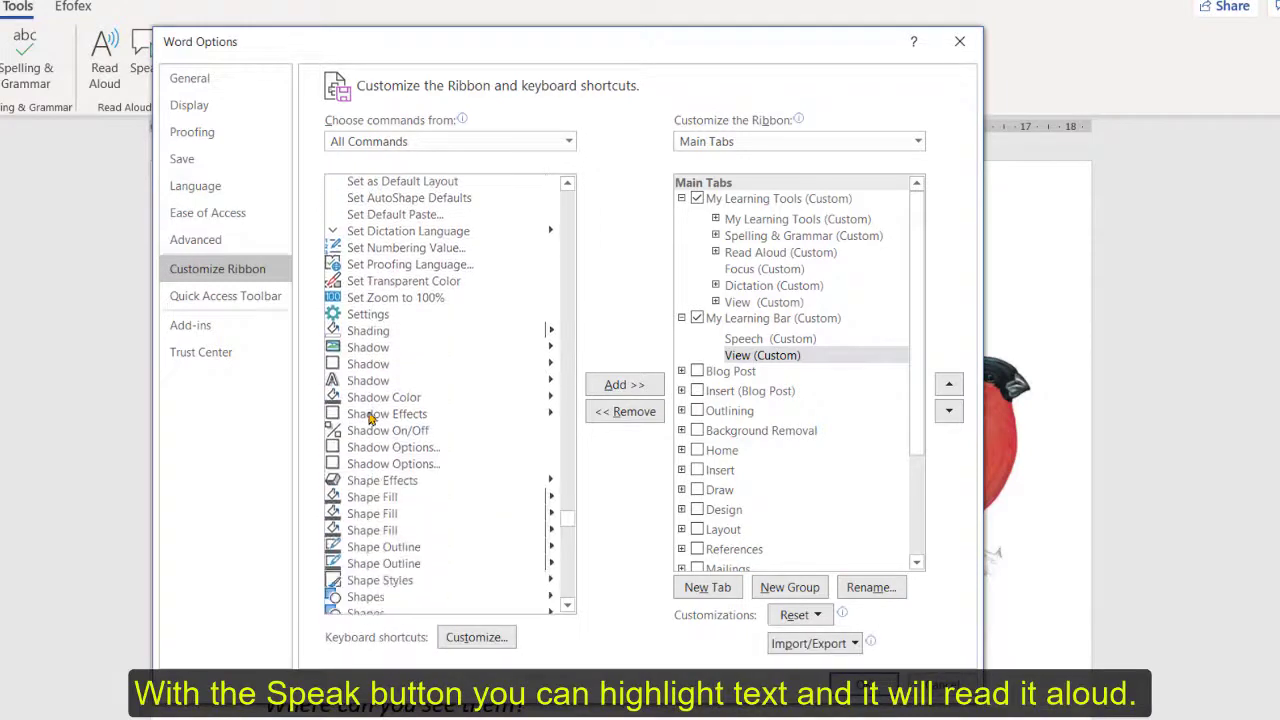
{"action": "scroll", "coordinate": [370, 418], "scroll_direction": "down", "scroll_amount": 6}
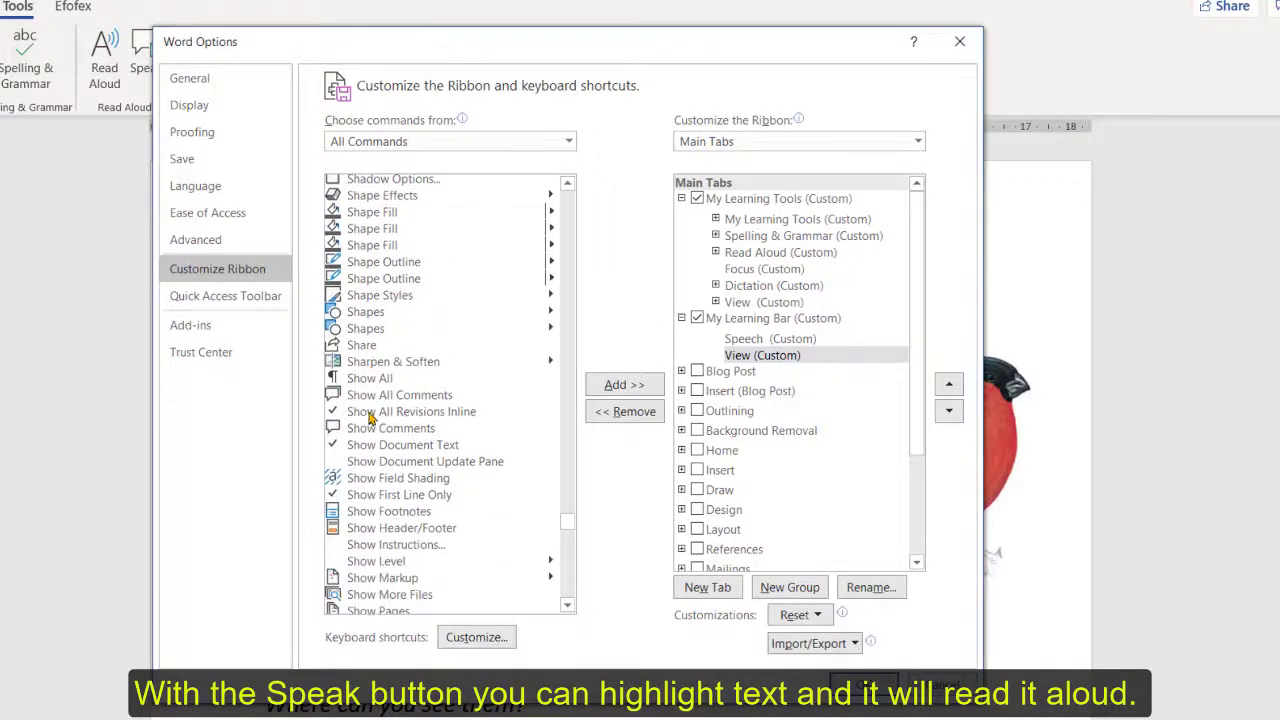
{"action": "scroll", "coordinate": [370, 418], "scroll_direction": "down", "scroll_amount": 9}
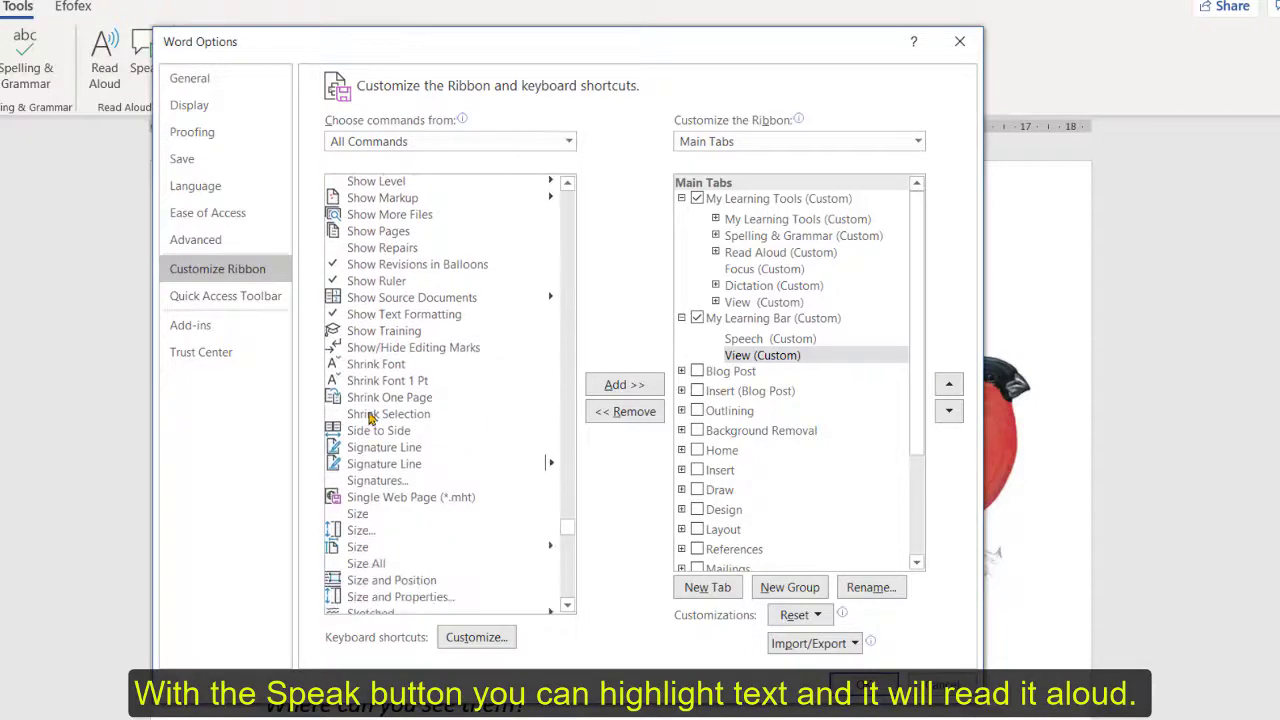
{"action": "scroll", "coordinate": [368, 419], "scroll_direction": "down", "scroll_amount": 8}
{"action": "left_click", "coordinate": [366, 356]}
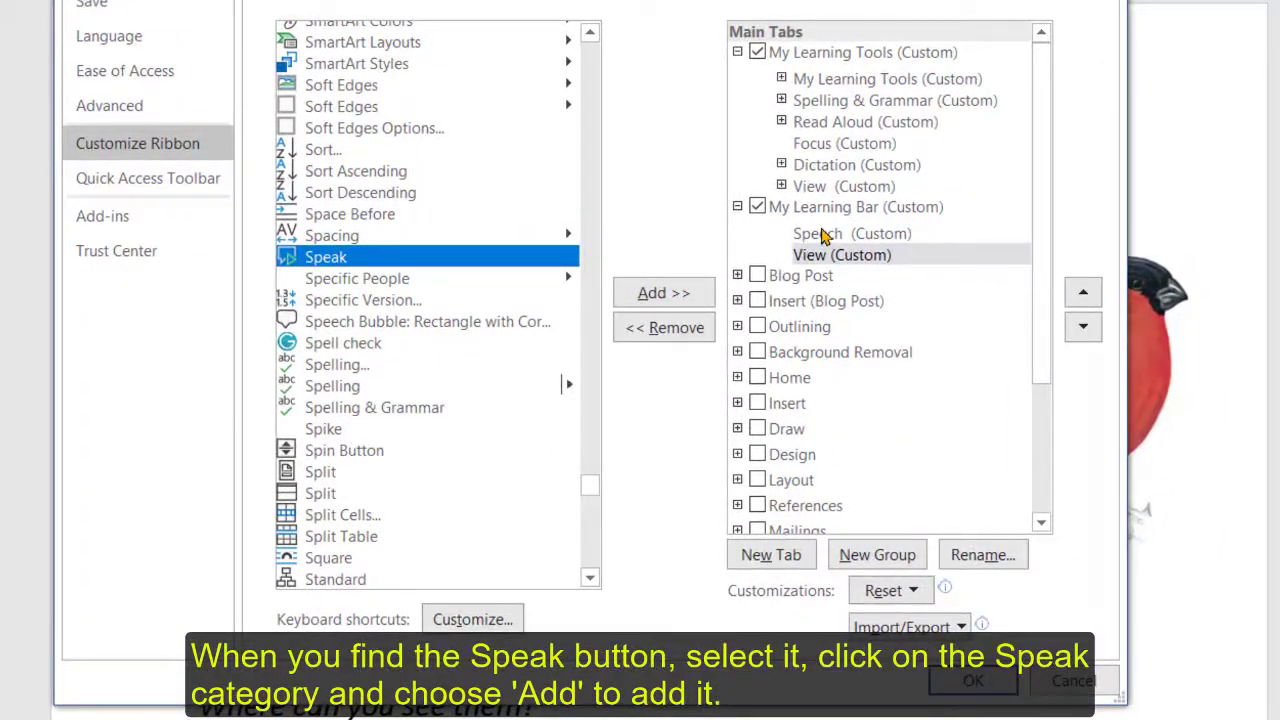
{"action": "left_click", "coordinate": [821, 237]}
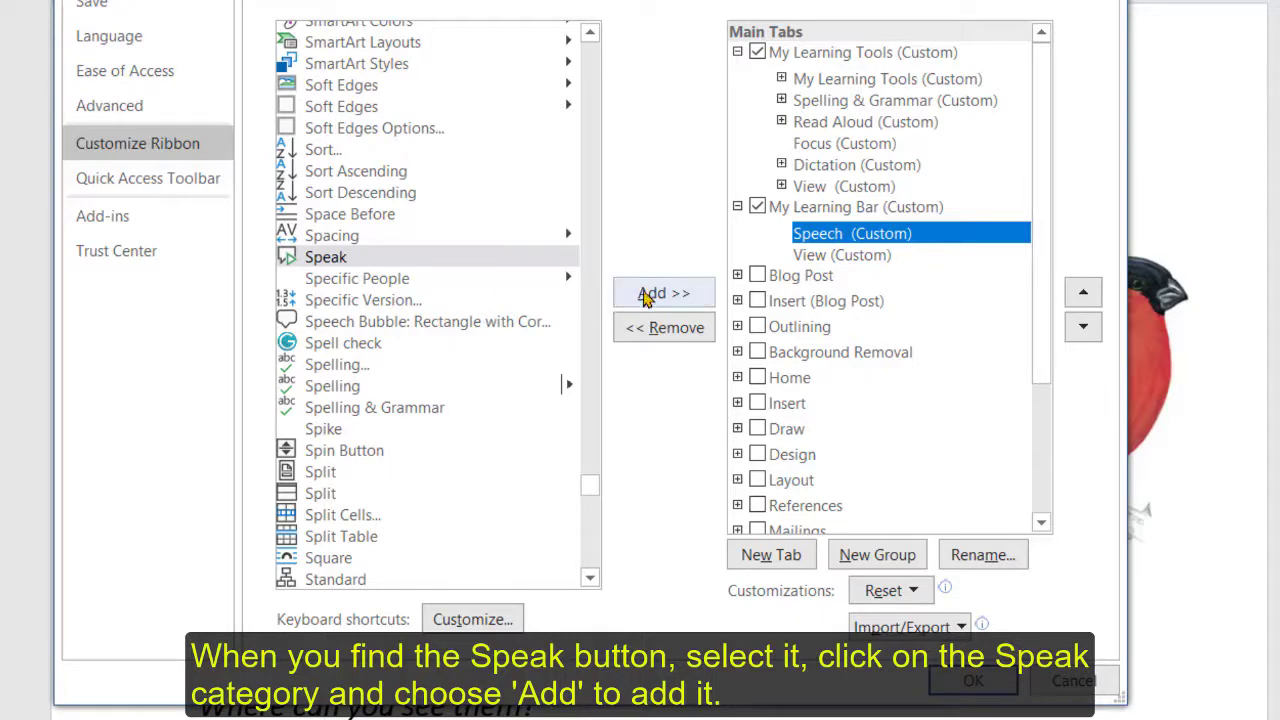
{"action": "left_click", "coordinate": [645, 293]}
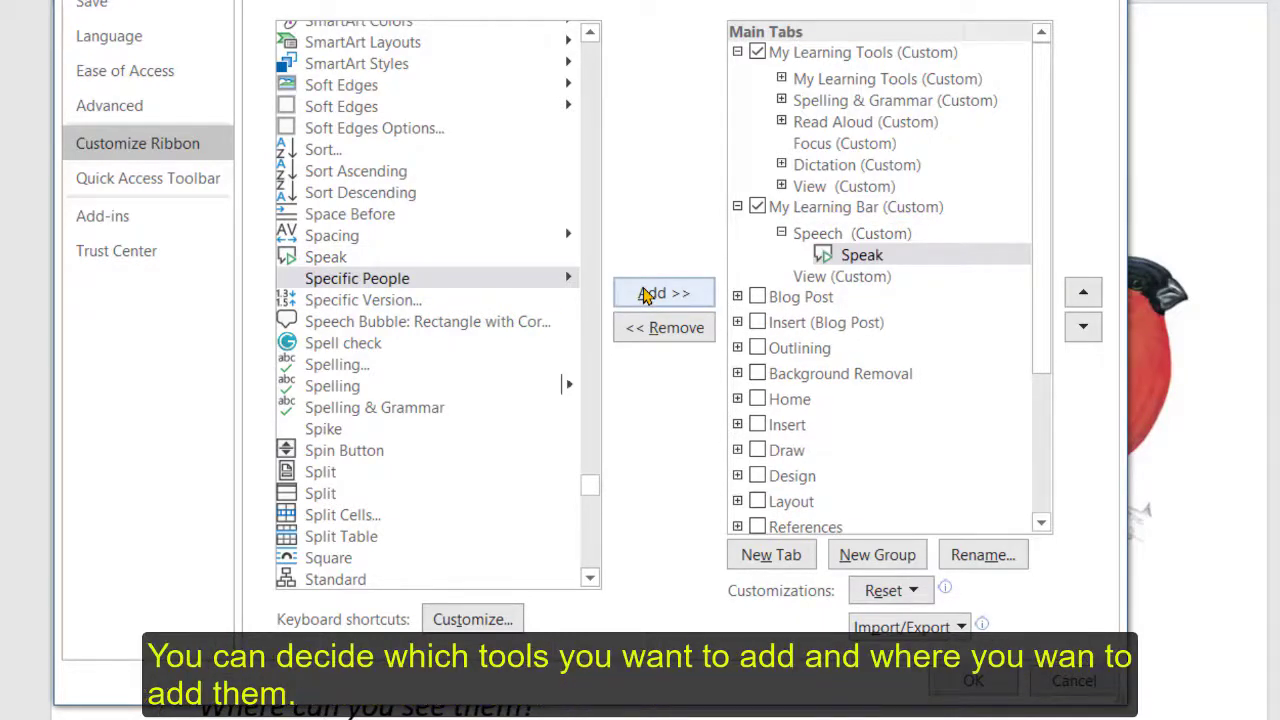
Step: Find the Immersive Reader command among all commands and add it to the Speech group of the My Learning Bar tab
{"action": "scroll", "coordinate": [372, 450], "scroll_direction": "down", "scroll_amount": 2}
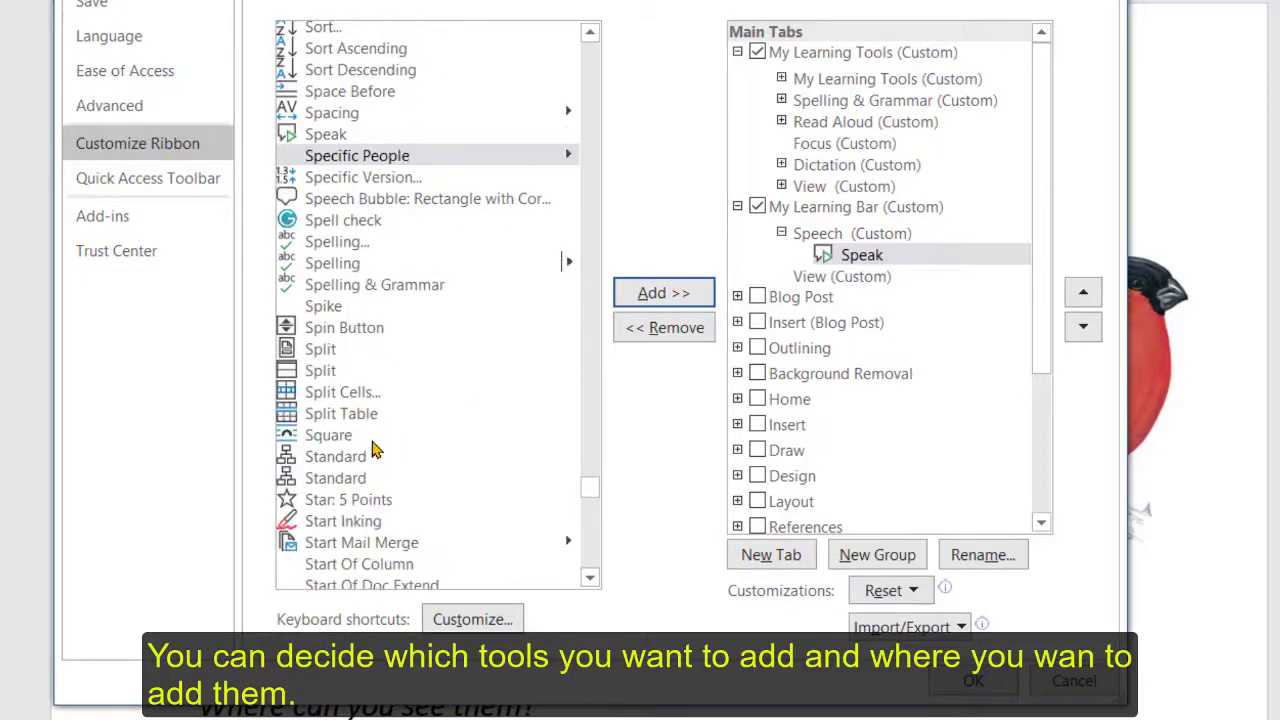
{"action": "scroll", "coordinate": [376, 450], "scroll_direction": "down", "scroll_amount": 1}
{"action": "scroll", "coordinate": [378, 450], "scroll_direction": "up", "scroll_amount": 10}
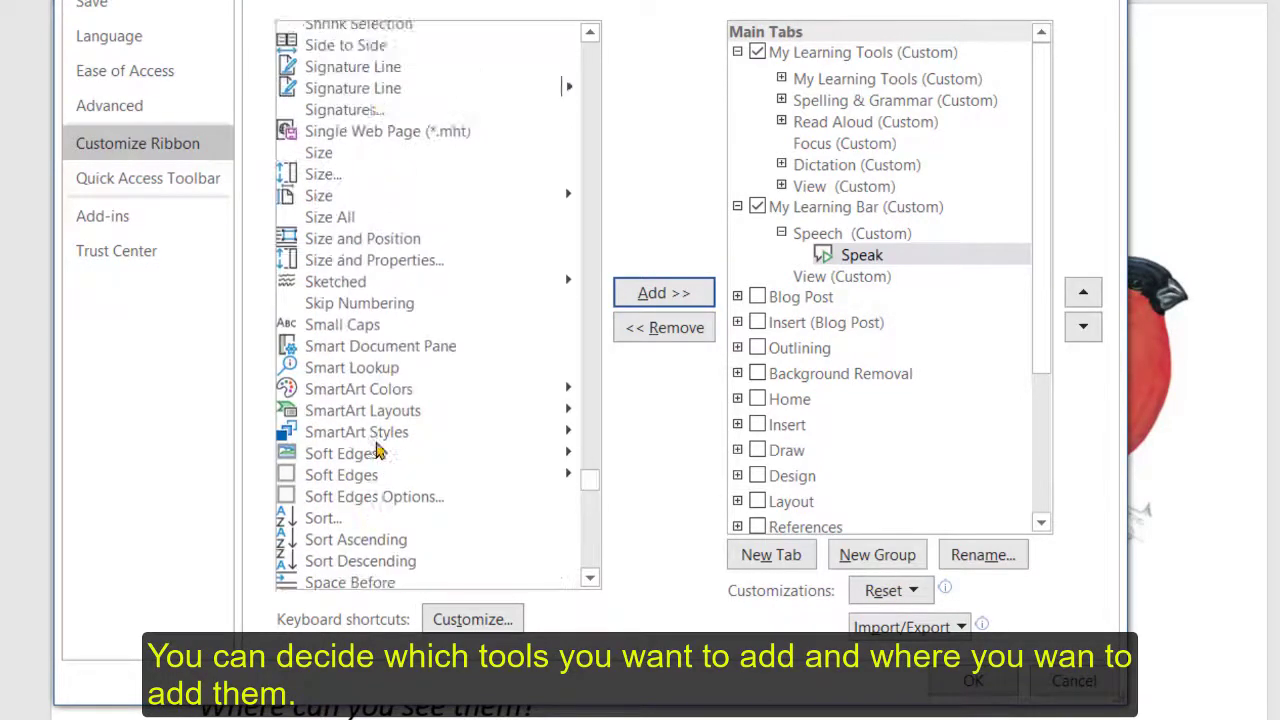
{"action": "scroll", "coordinate": [380, 451], "scroll_direction": "up", "scroll_amount": 8}
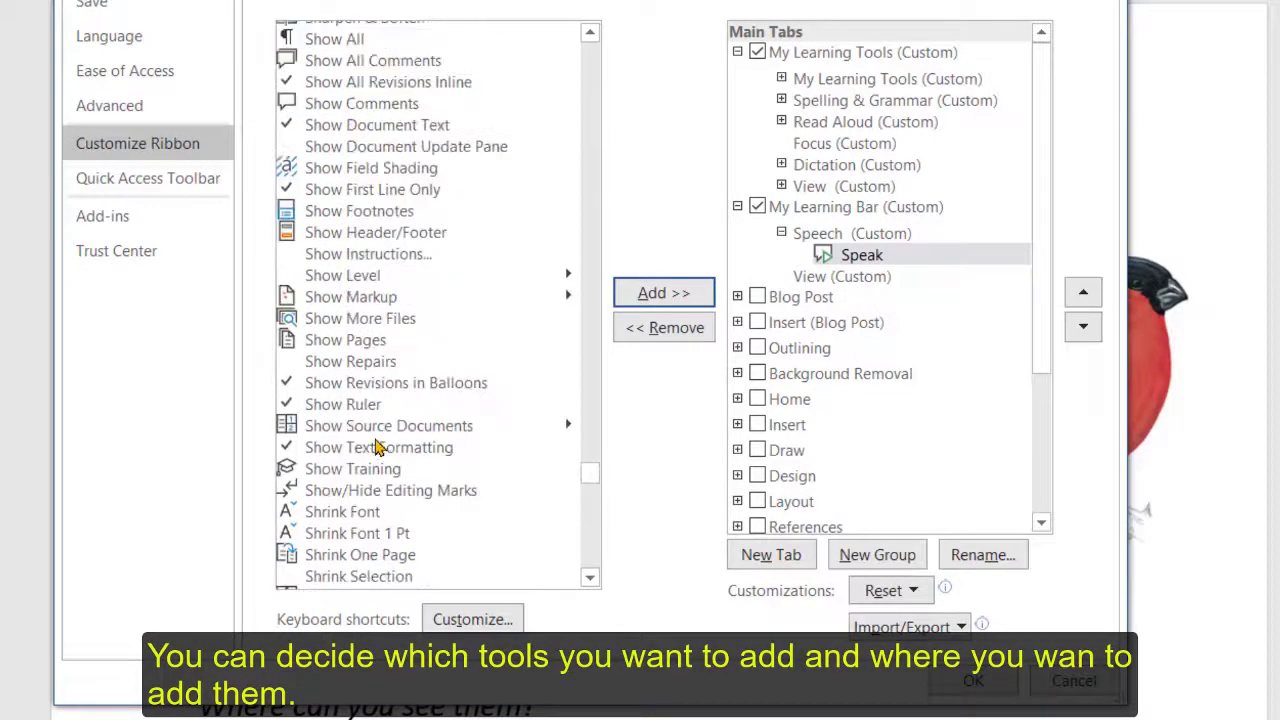
{"action": "scroll", "coordinate": [378, 447], "scroll_direction": "up", "scroll_amount": 11}
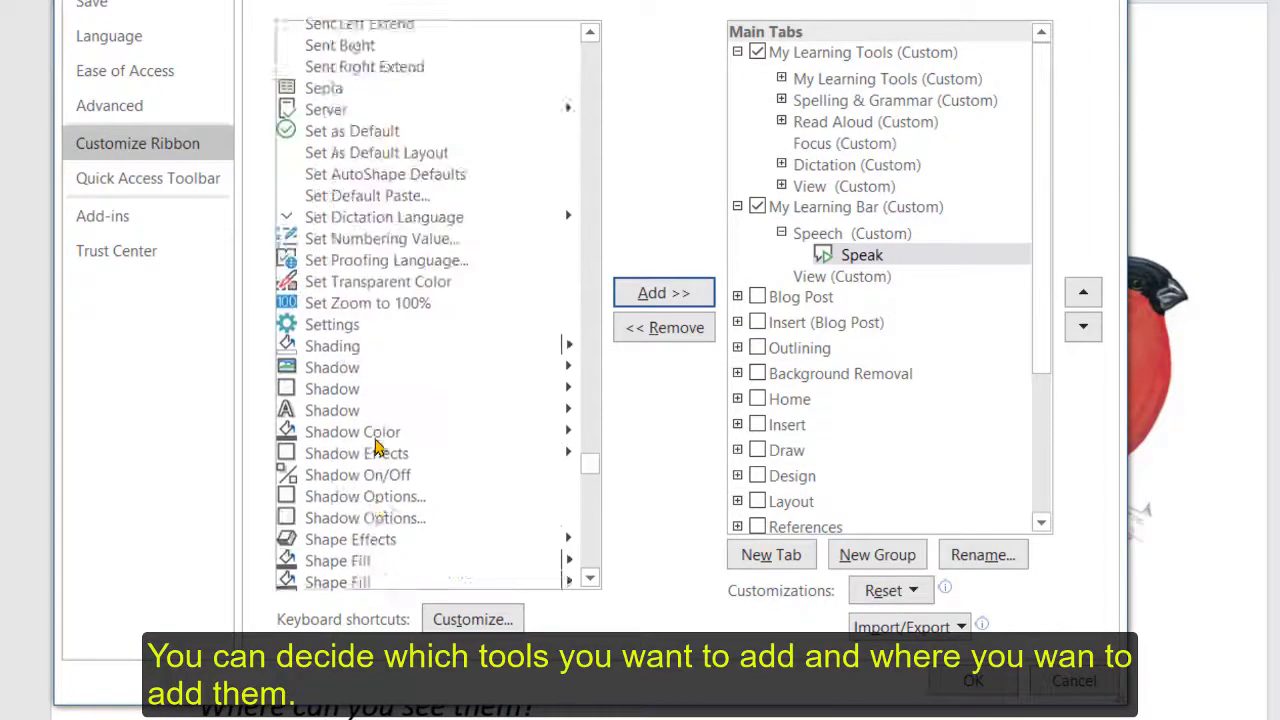
{"action": "scroll", "coordinate": [378, 447], "scroll_direction": "up", "scroll_amount": 7}
{"action": "left_click", "coordinate": [400, 174]}
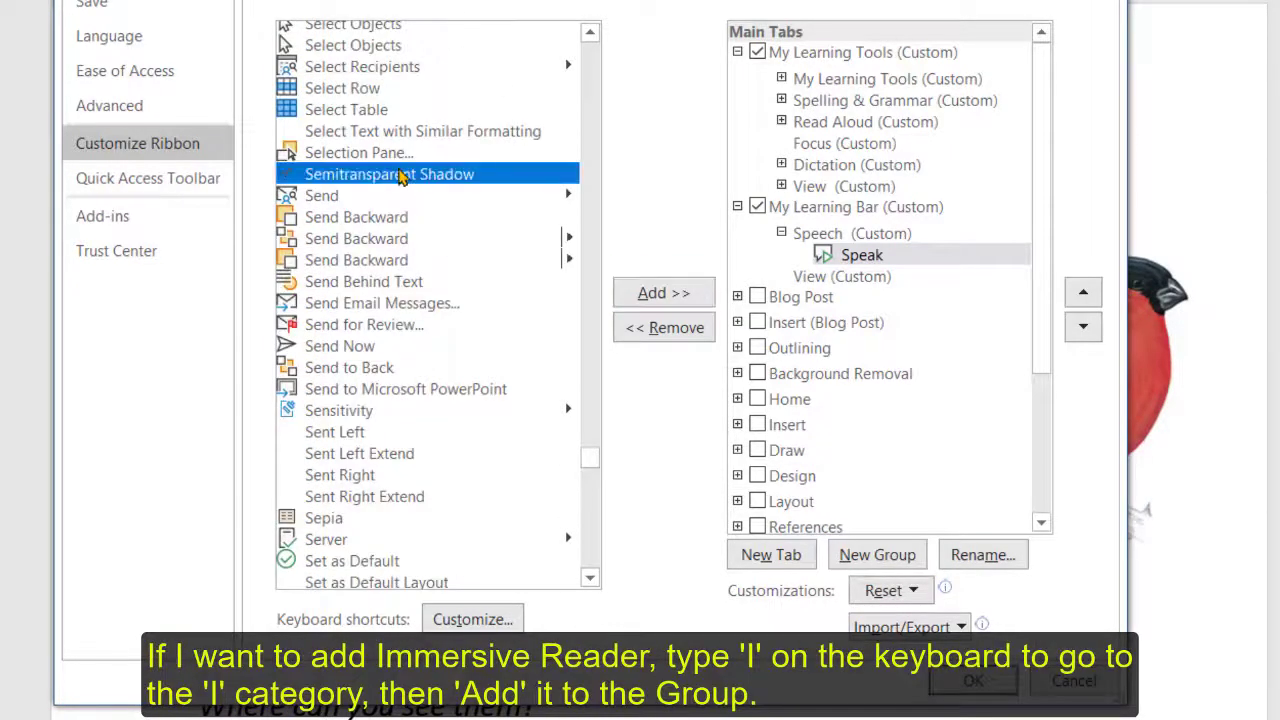
{"action": "key", "text": "i"}
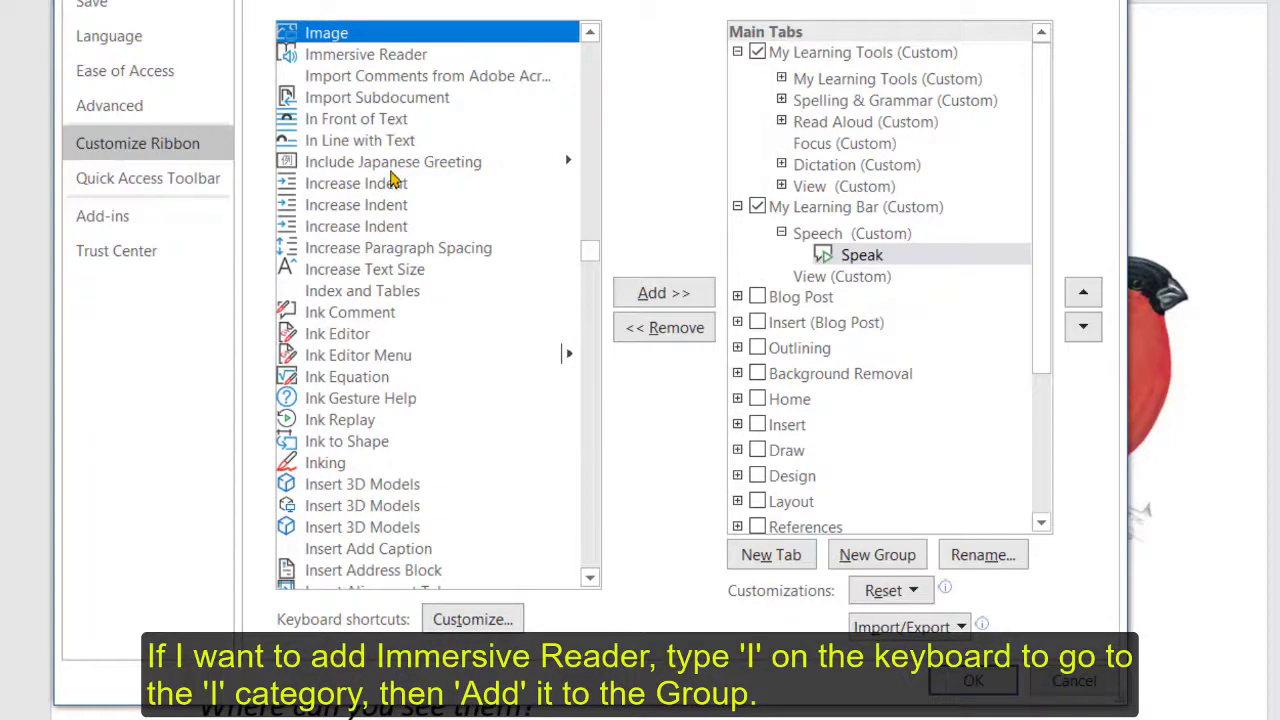
{"action": "left_click", "coordinate": [365, 57]}
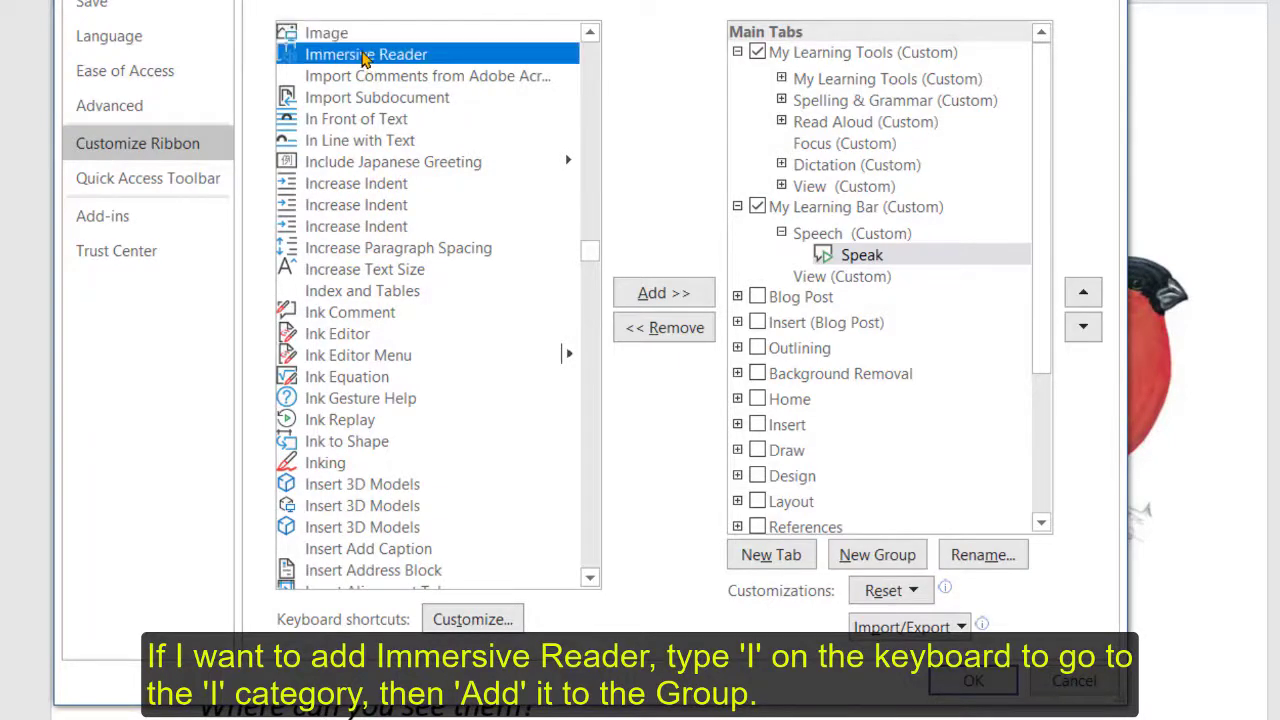
{"action": "left_click", "coordinate": [637, 289]}
Step: Find the Page Color command with the paint bucket symbol and add it to the View group of the My Learning Bar tab
{"action": "left_click", "coordinate": [366, 295]}
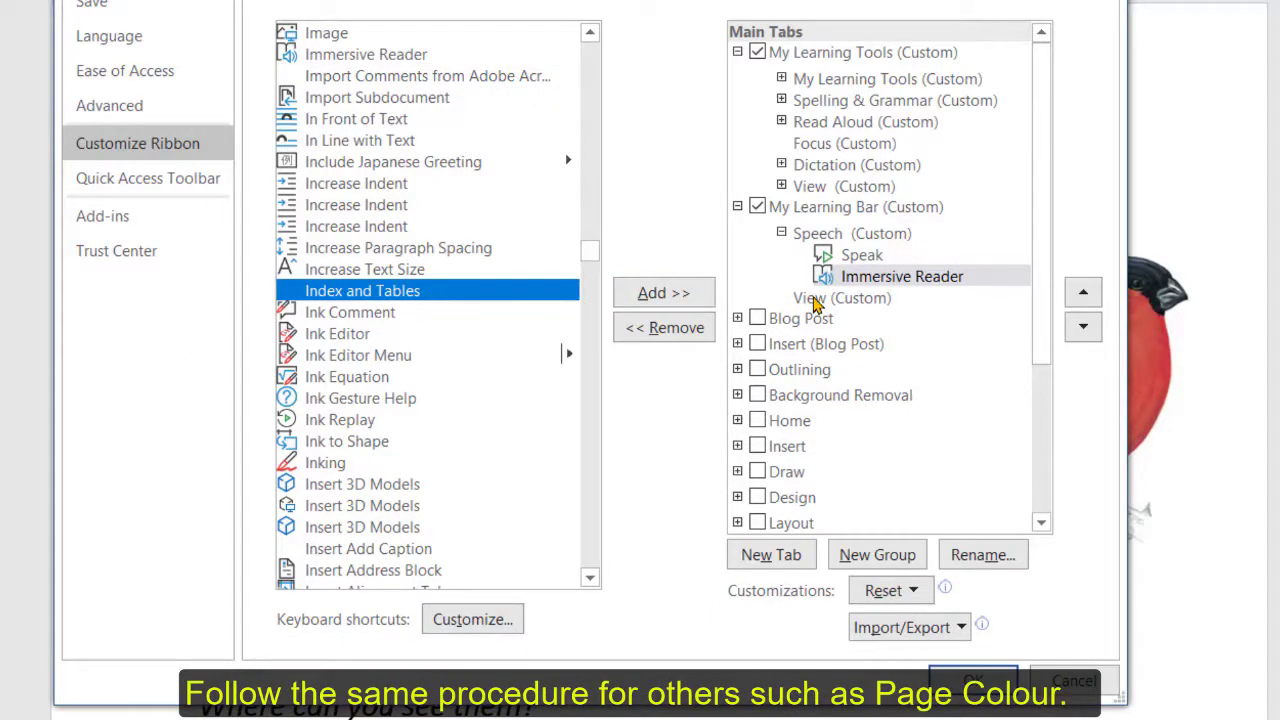
{"action": "left_click", "coordinate": [813, 299]}
{"action": "left_click", "coordinate": [398, 290]}
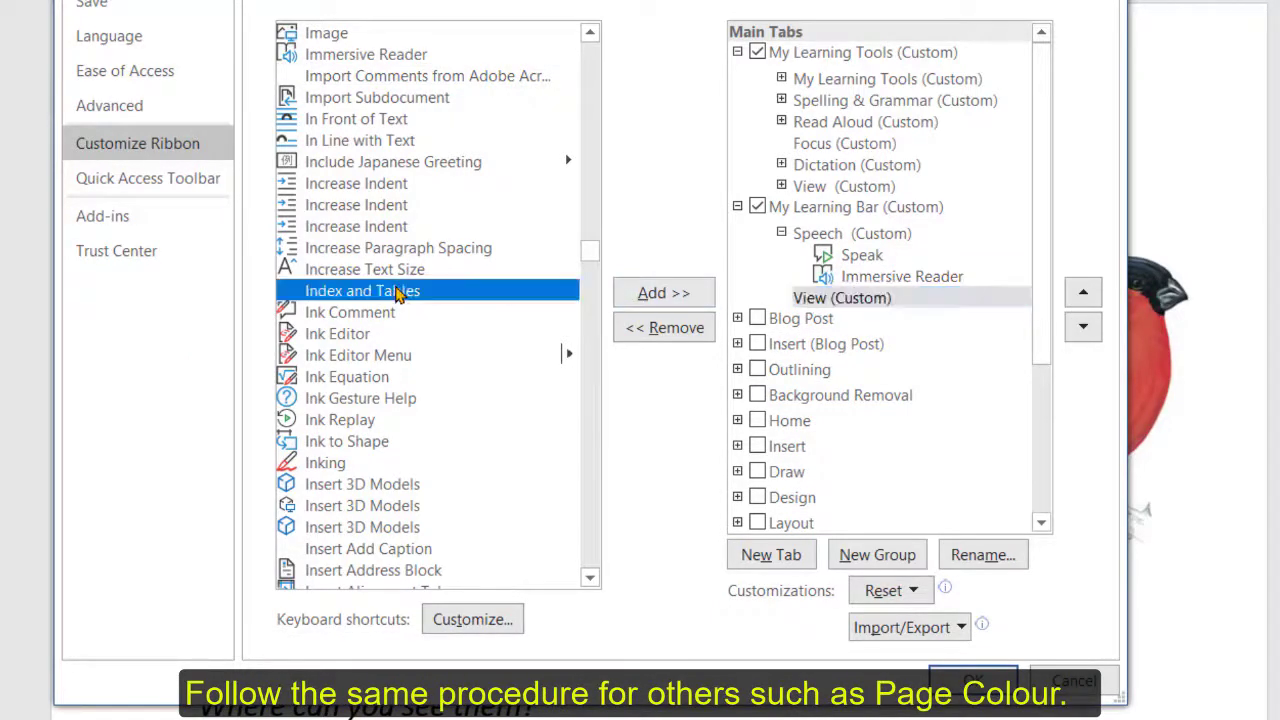
{"action": "key", "text": "p"}
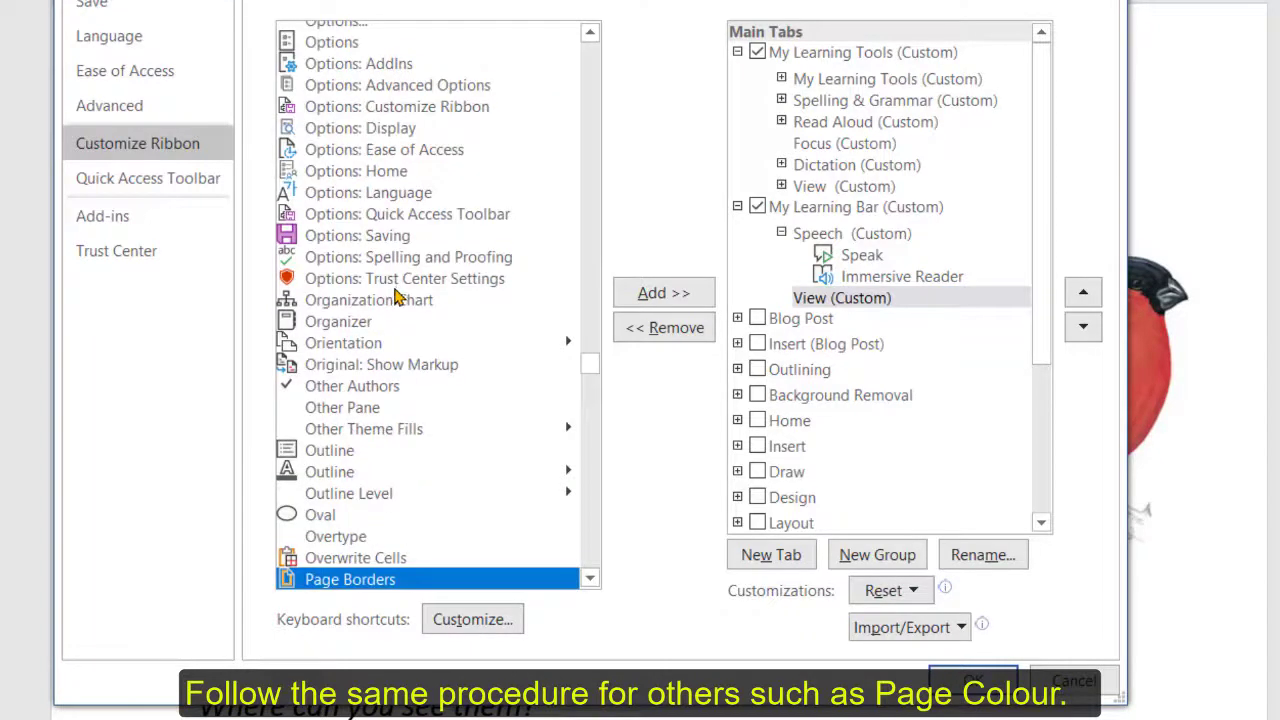
{"action": "scroll", "coordinate": [398, 298], "scroll_direction": "down", "scroll_amount": 5}
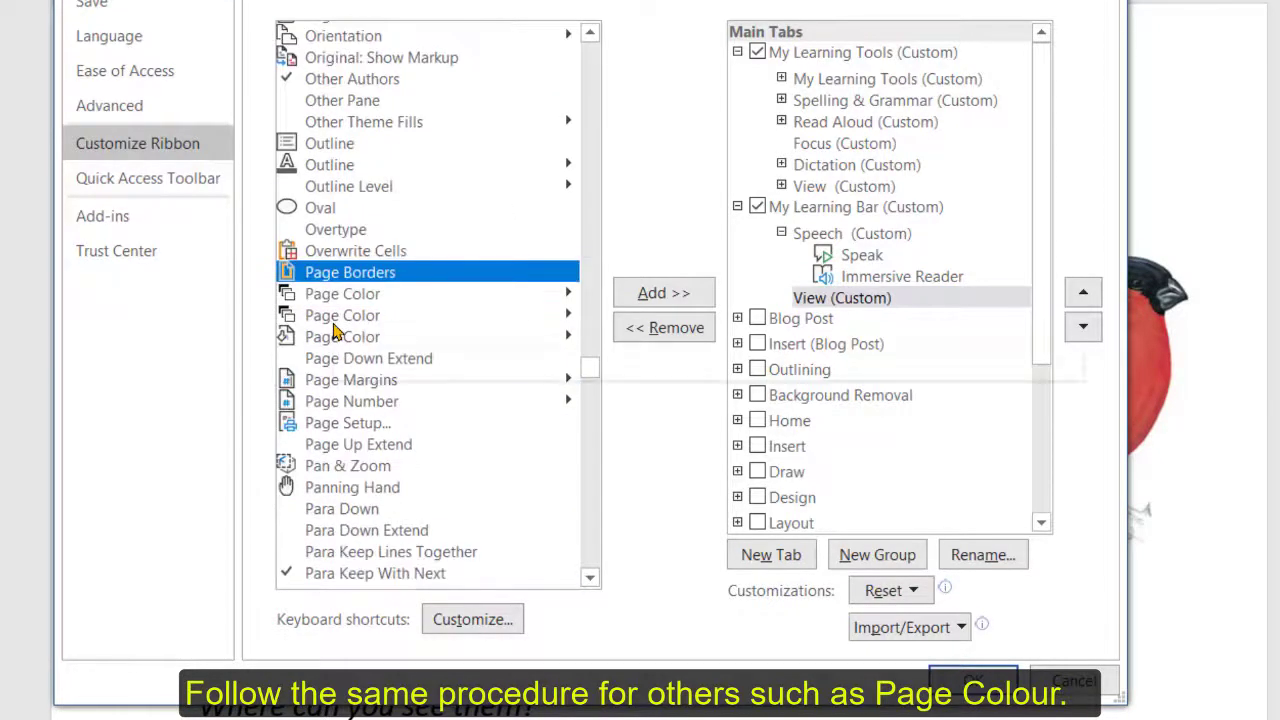
{"action": "left_click", "coordinate": [328, 338]}
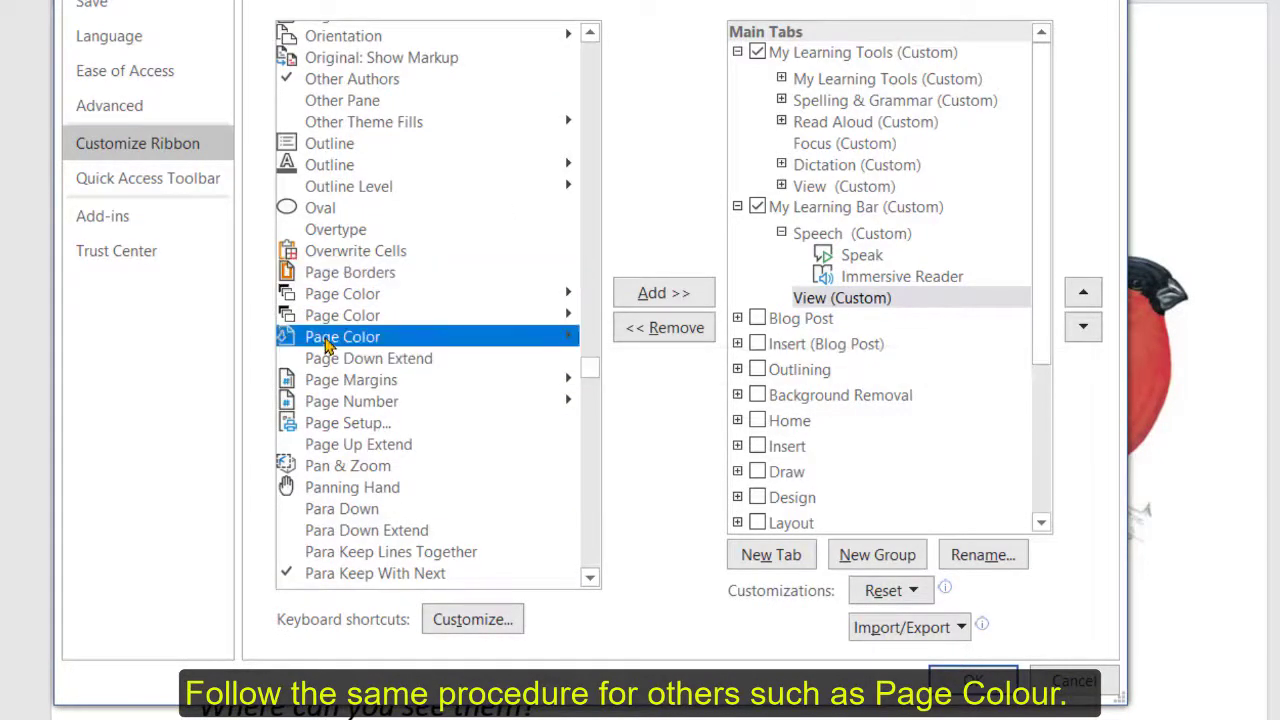
{"action": "left_click", "coordinate": [642, 292]}
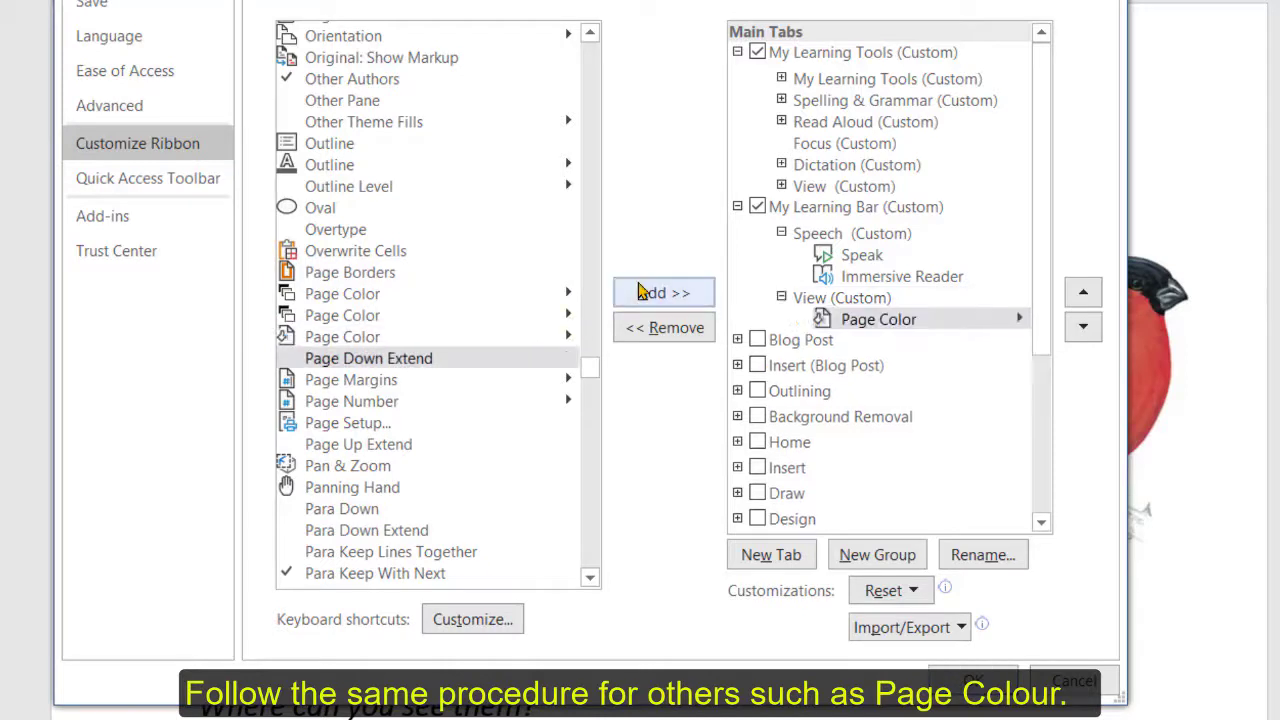
Step: Try moving the Page Color command up from its place in the View group of the My Learning Bar tab
{"action": "right_click", "coordinate": [880, 320]}
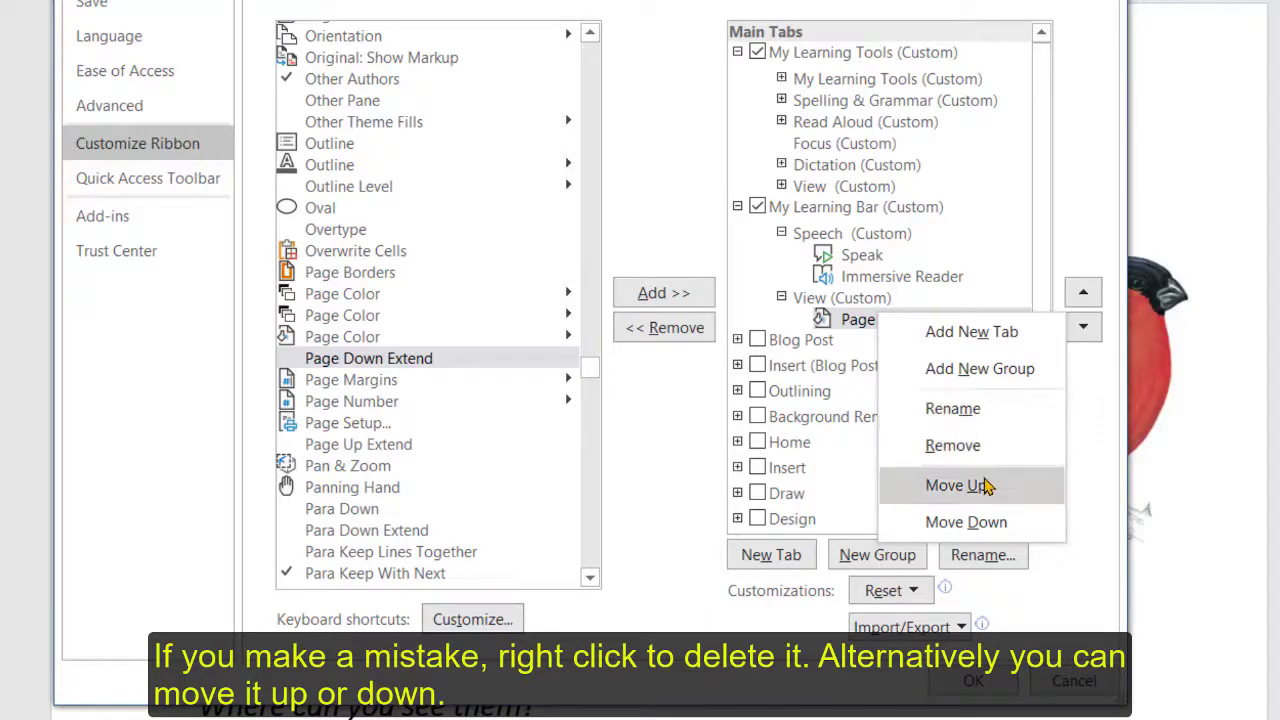
{"action": "left_click", "coordinate": [858, 328]}
{"action": "left_click", "coordinate": [858, 320]}
{"action": "left_click", "coordinate": [1085, 294]}
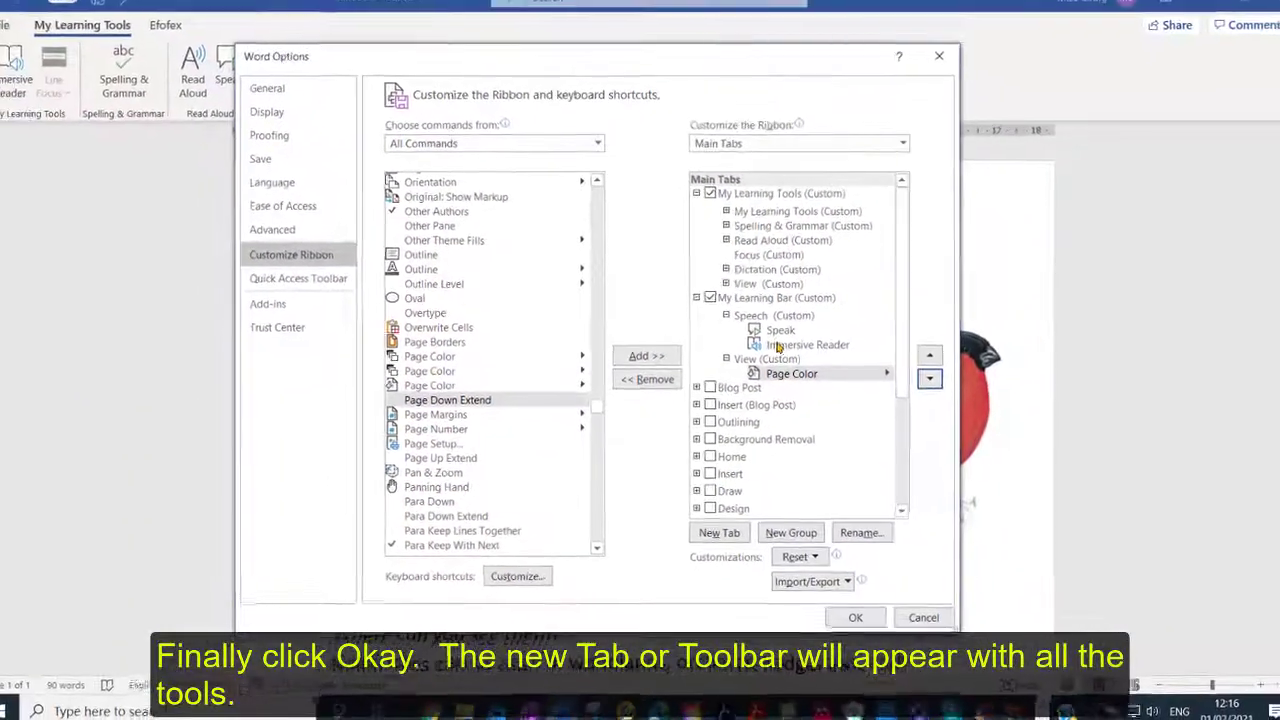
Step: Apply the ribbon customisation and display the new My Learning Bar tab in the document window
{"action": "left_click", "coordinate": [846, 612]}
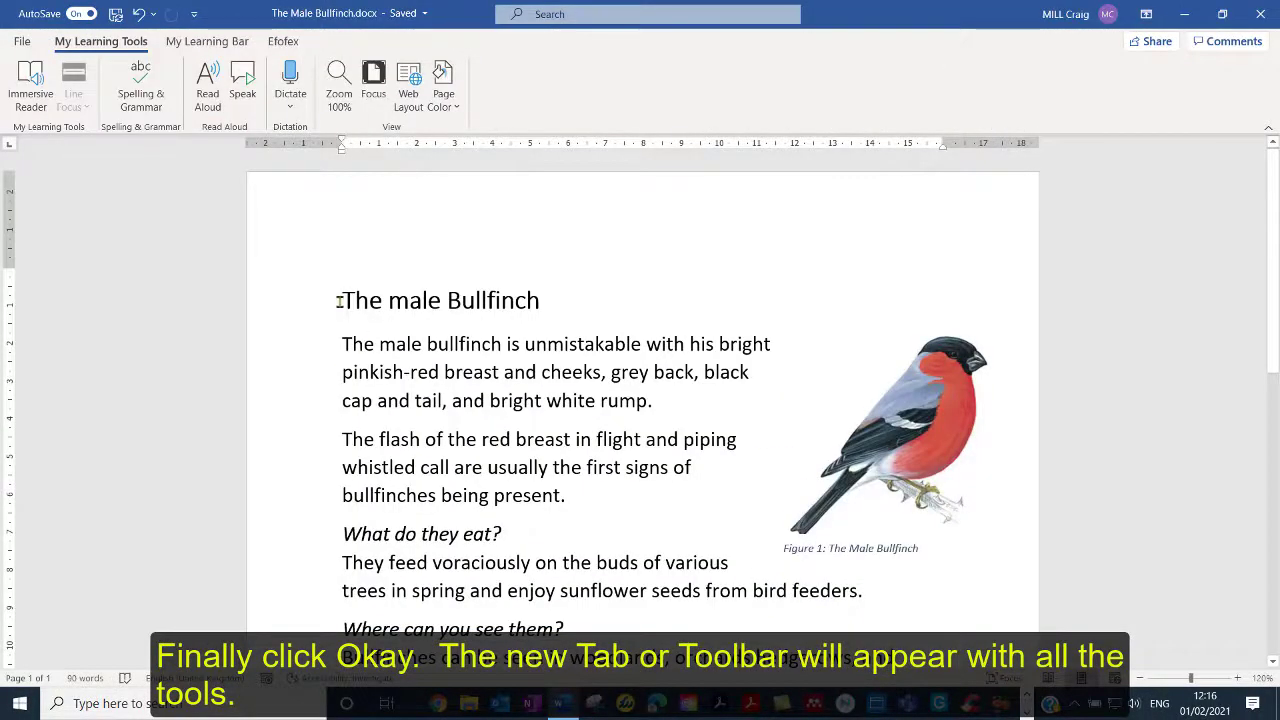
{"action": "left_click", "coordinate": [207, 41]}
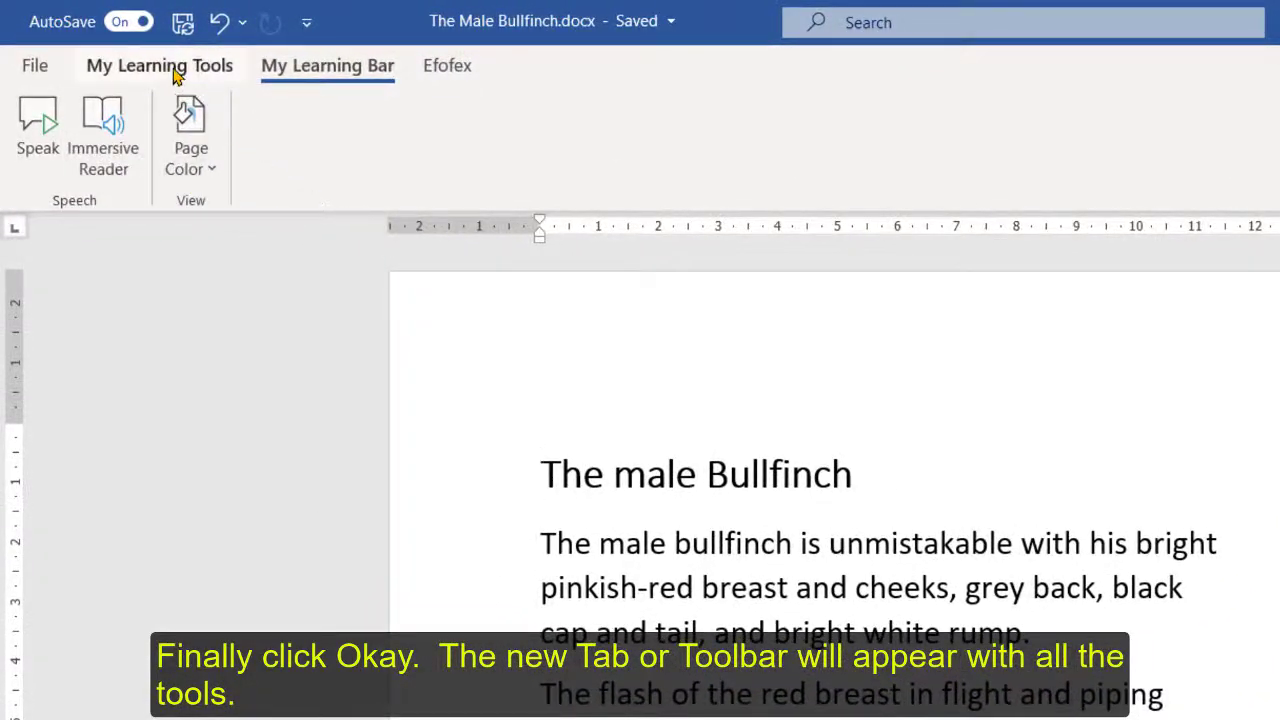
Step: Open the document in Immersive Reader from the My Learning Tools tab and turn on Line Focus for a single line
{"action": "left_click", "coordinate": [173, 74]}
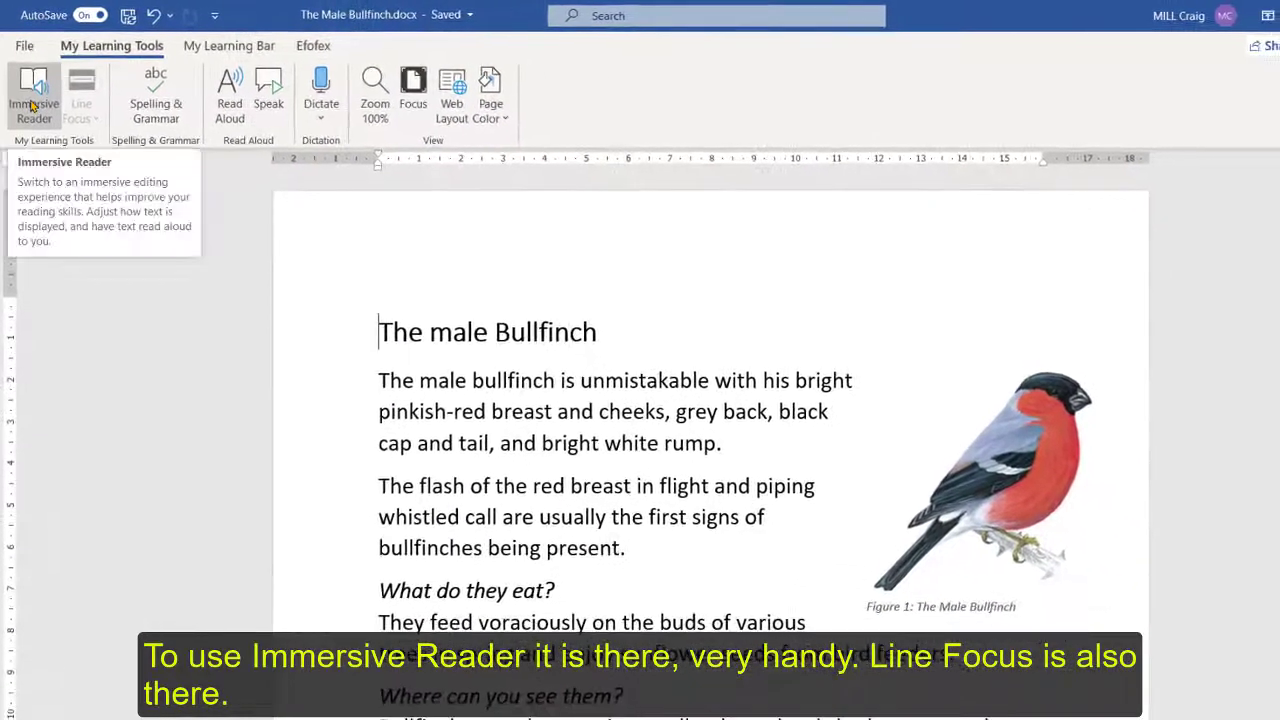
{"action": "left_click", "coordinate": [33, 105]}
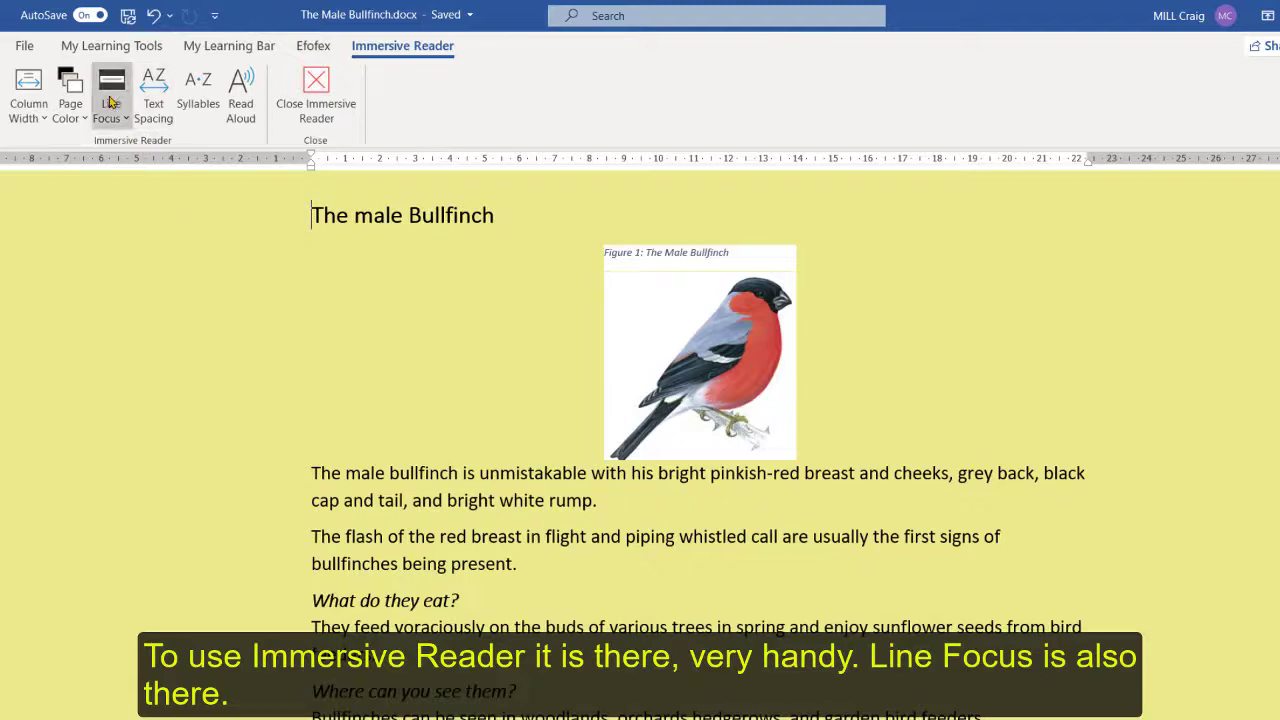
{"action": "left_click", "coordinate": [110, 103]}
{"action": "left_click", "coordinate": [154, 199]}
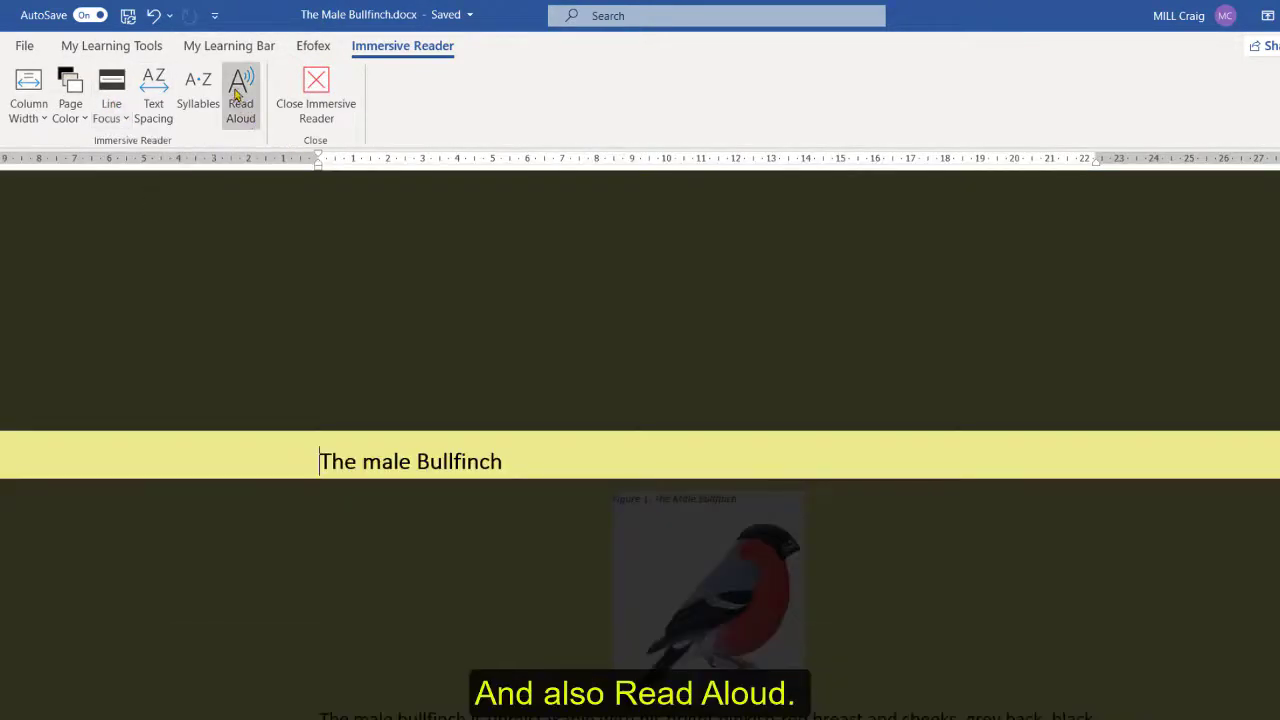
Step: Have the document read aloud in Immersive Reader, and close Immersive Reader
{"action": "left_click", "coordinate": [240, 95]}
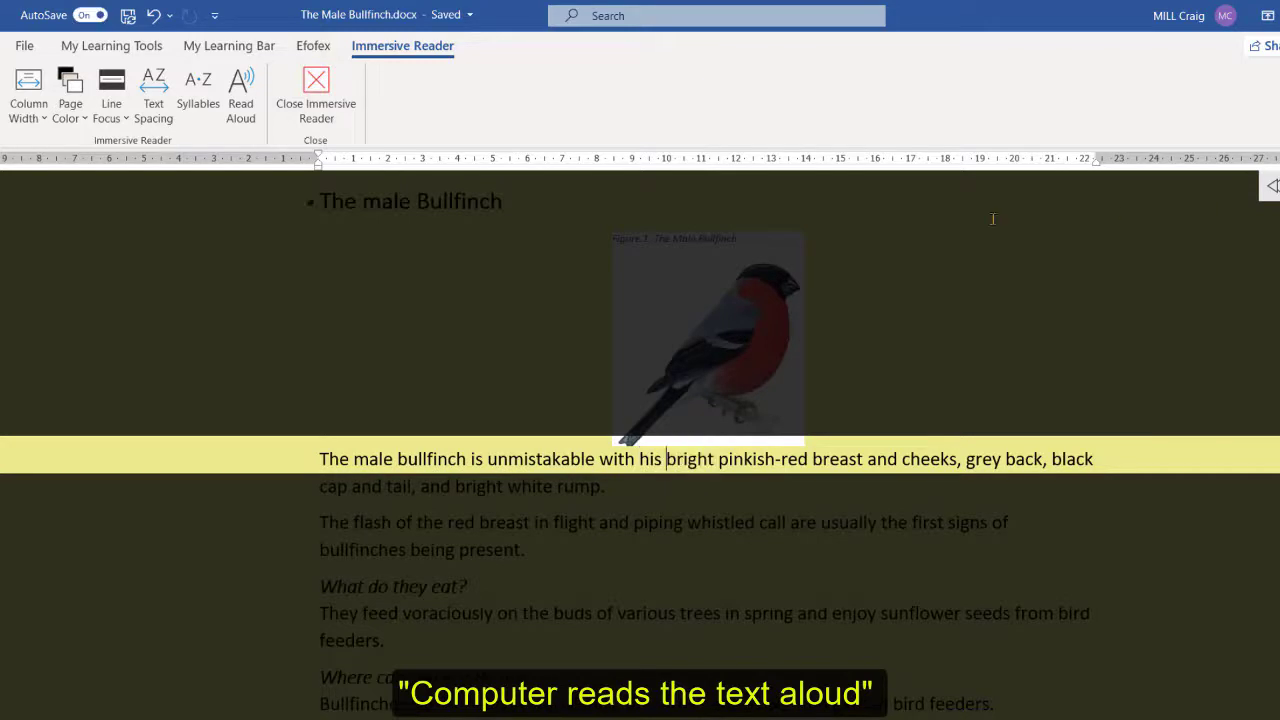
{"action": "left_click", "coordinate": [316, 96]}
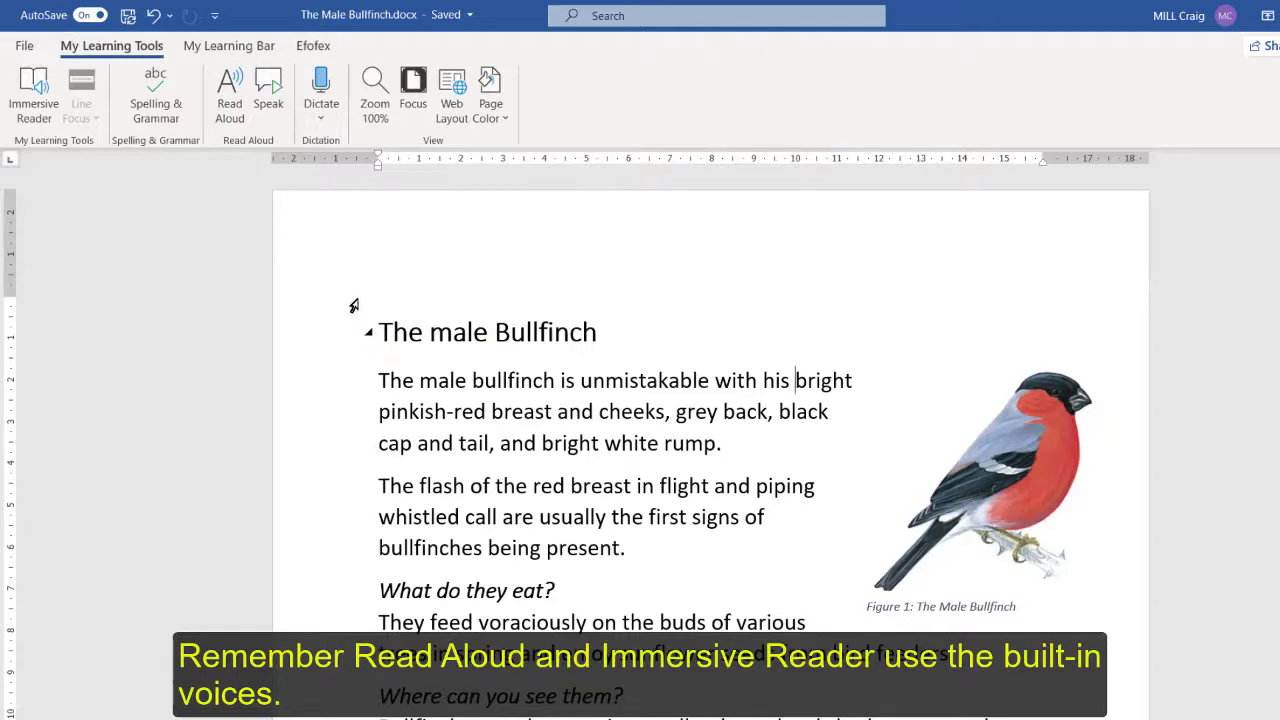
Step: Have the paragraph starting "The flash of the red breast" spoken with the Speak command, and clear the selection
{"action": "left_click_drag", "start_coordinate": [414, 366], "coordinate": [556, 418]}
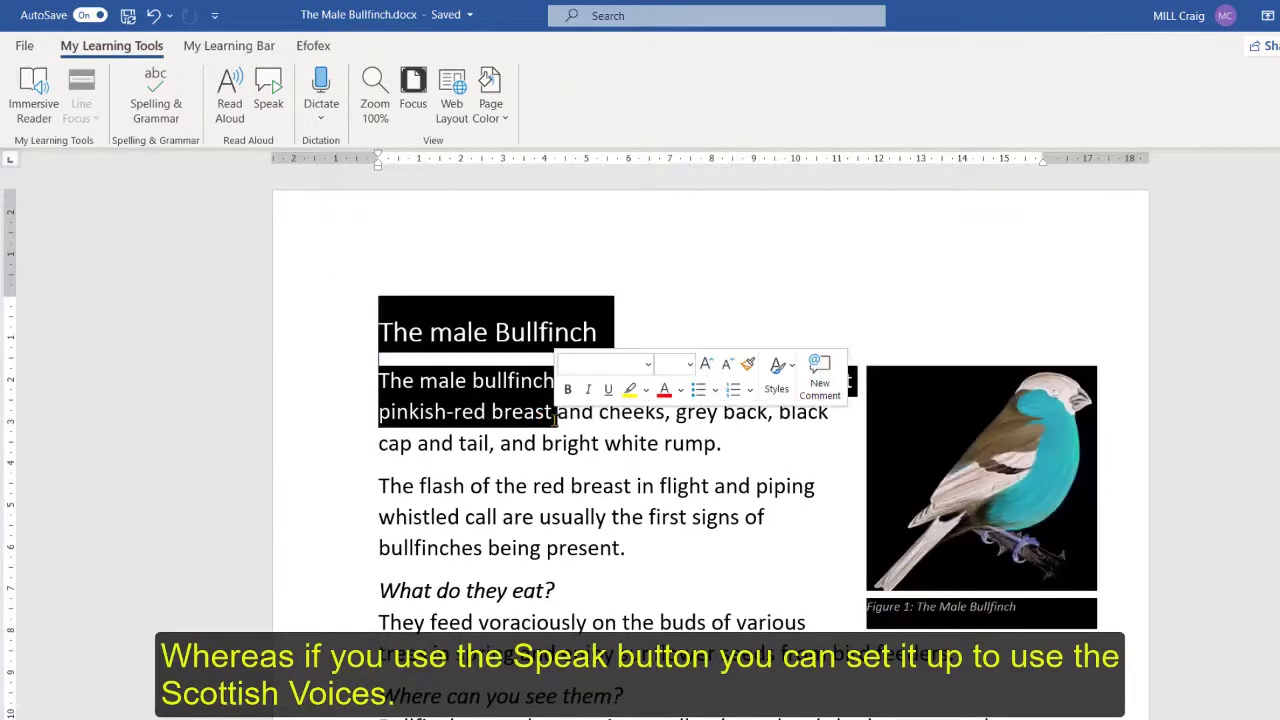
{"action": "left_click", "coordinate": [514, 484]}
{"action": "triple_click", "coordinate": [388, 495]}
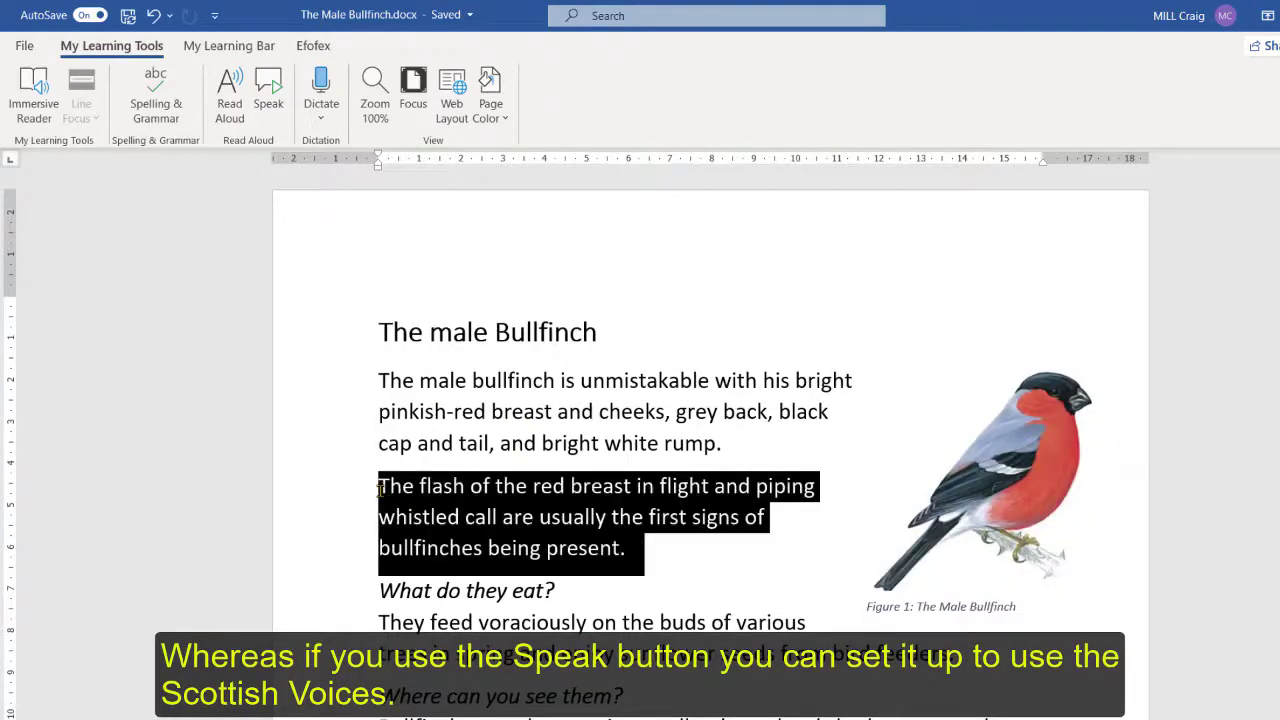
{"action": "left_click", "coordinate": [270, 88]}
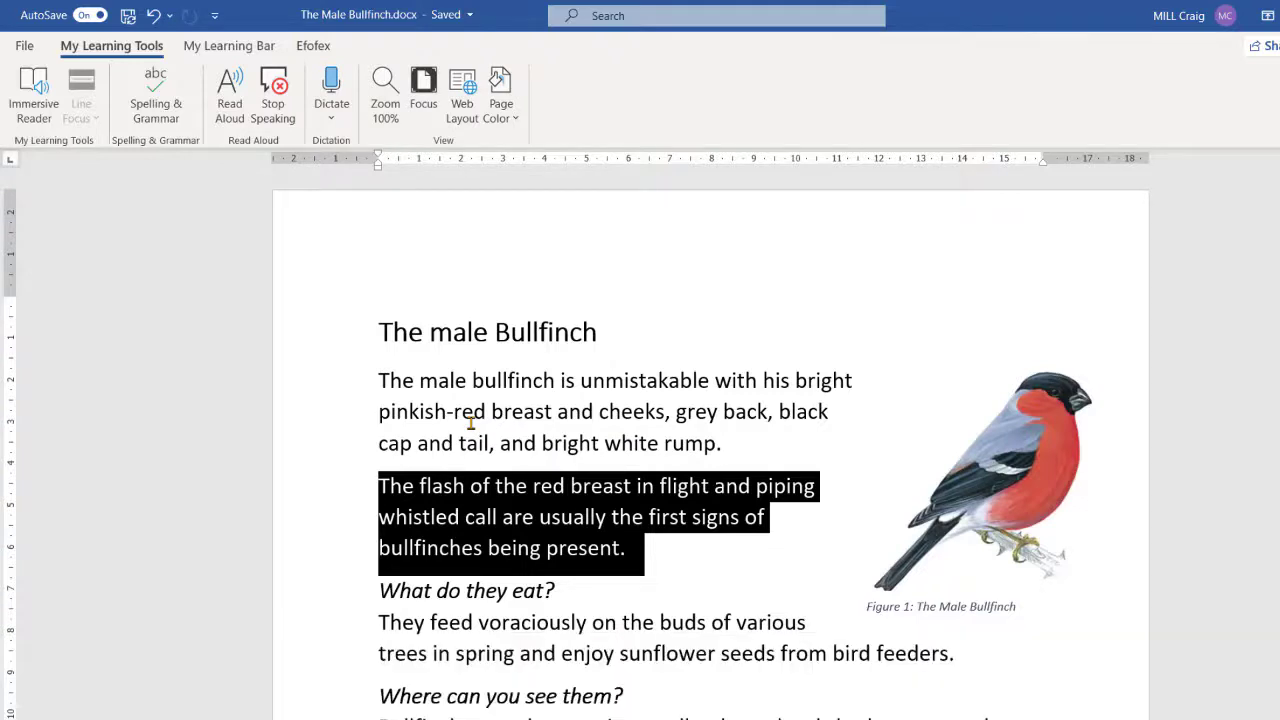
{"action": "left_click", "coordinate": [672, 565]}
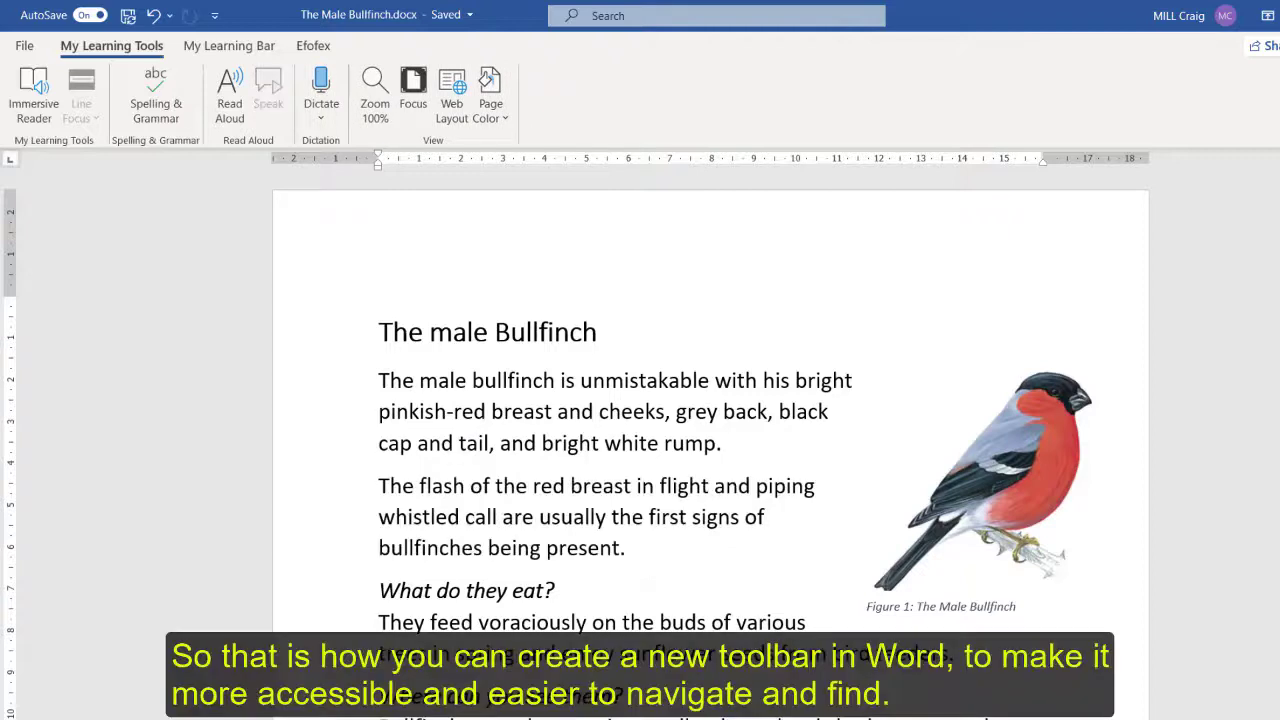